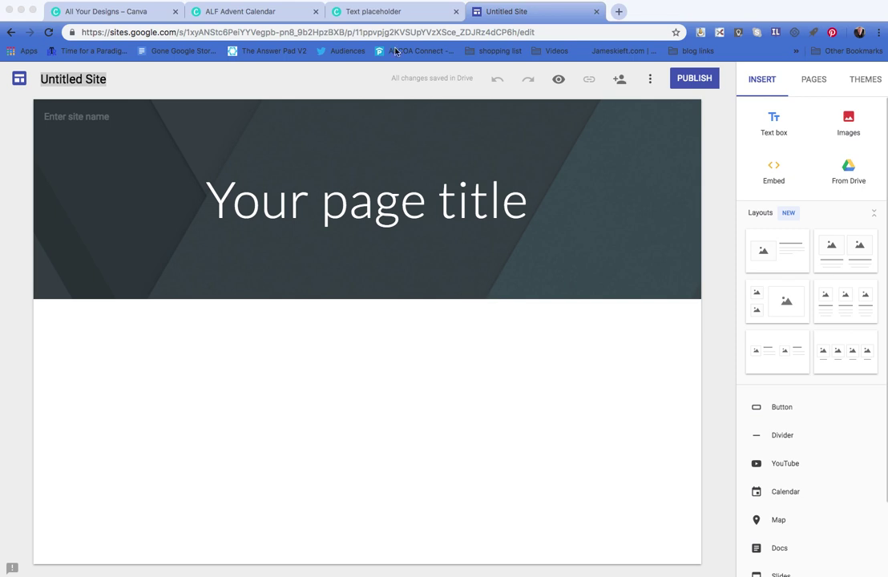
# Switch from the blank Google Sites page to the ALF Advent Calendar design in Canva
pyautogui.click(260, 15)
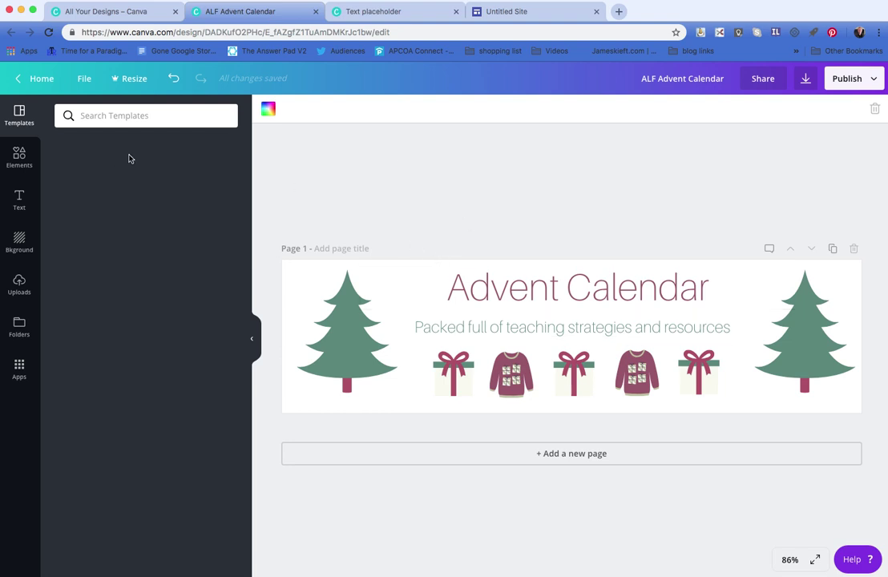
# From the Canva home page, create a custom design 1150 px wide and 300 px high
pyautogui.click(40, 80)
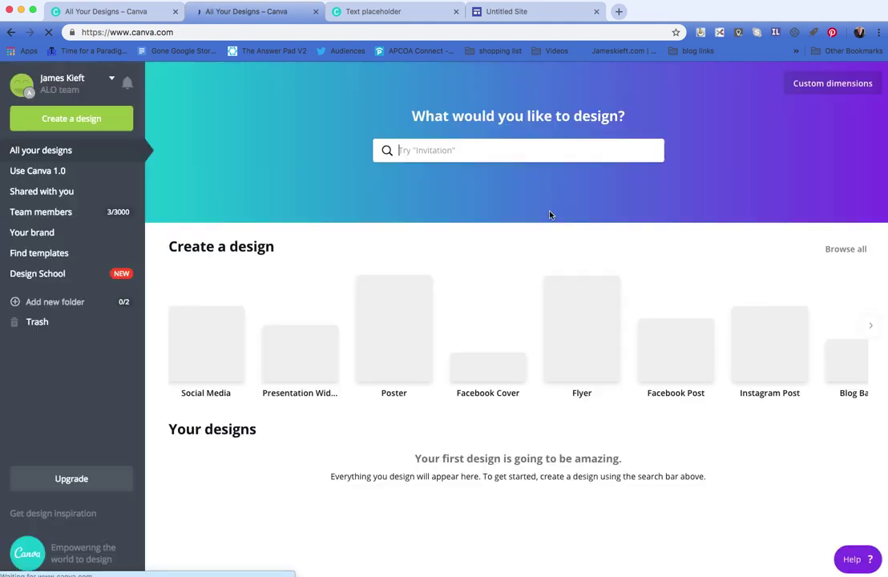
pyautogui.click(819, 87)
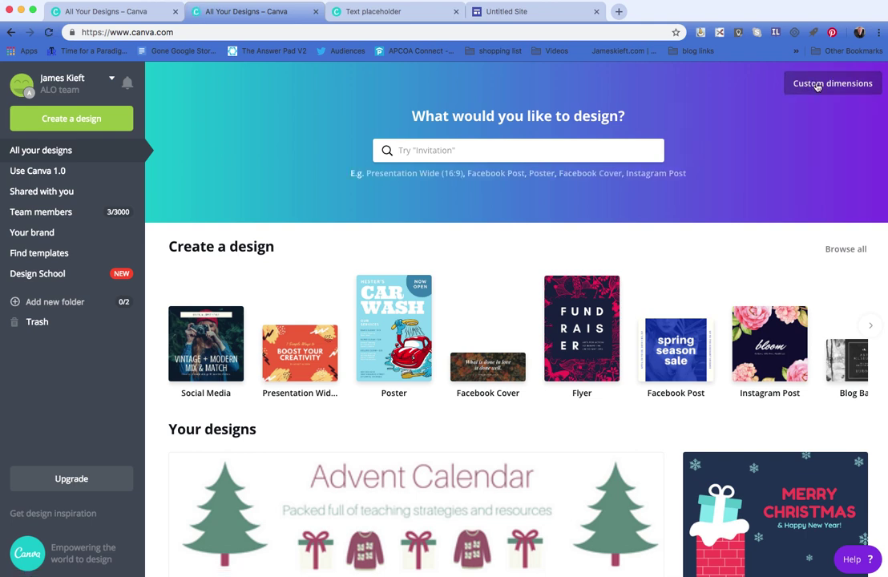
pyautogui.click(807, 83)
pyautogui.click(696, 122)
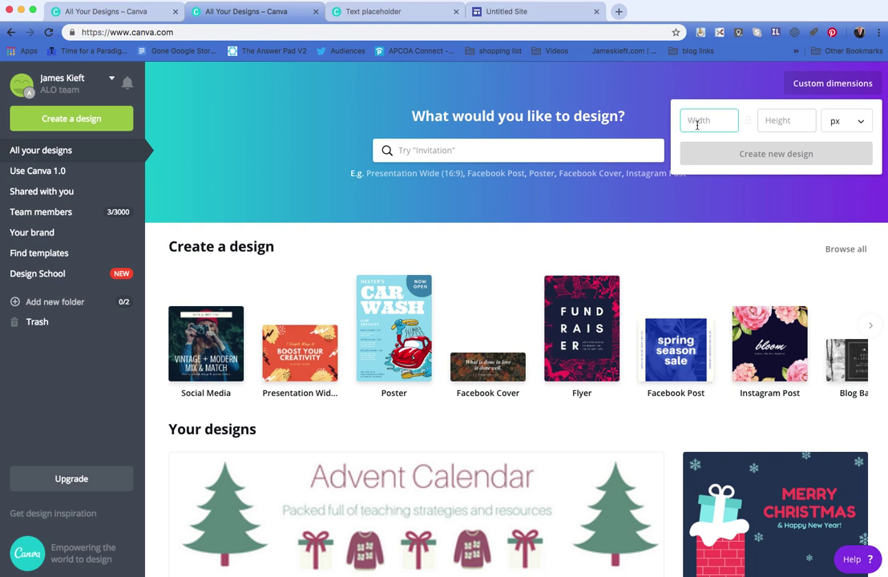
pyautogui.write('1150')
pyautogui.click(786, 120)
pyautogui.write('300')
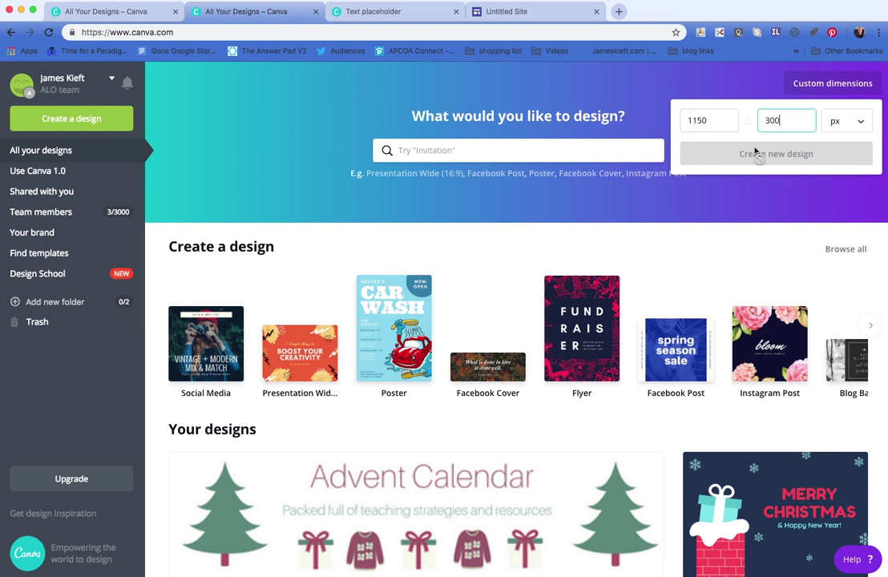
pyautogui.click(786, 160)
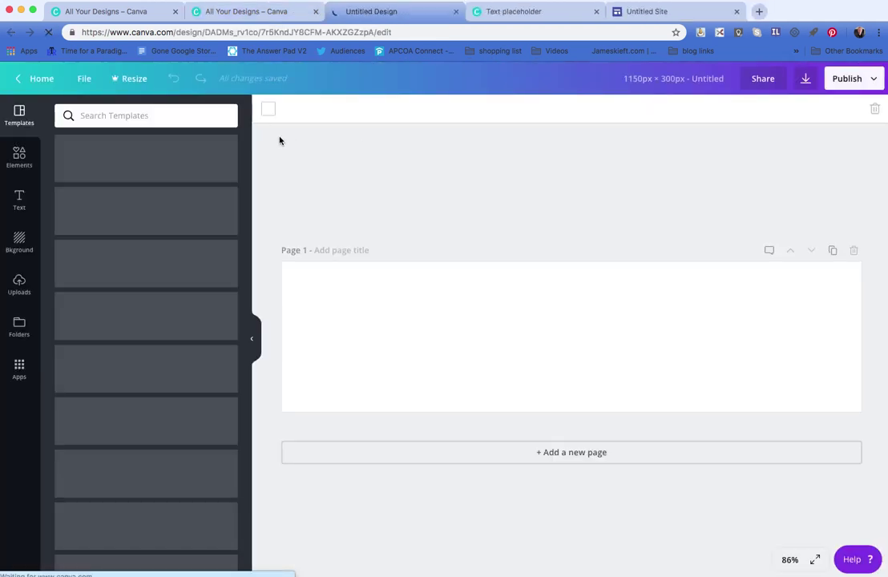
pyautogui.click(89, 116)
# Search 'christmas' templates and elements, and add the green Christmas tree graphic to the banner
pyautogui.write('christmas')
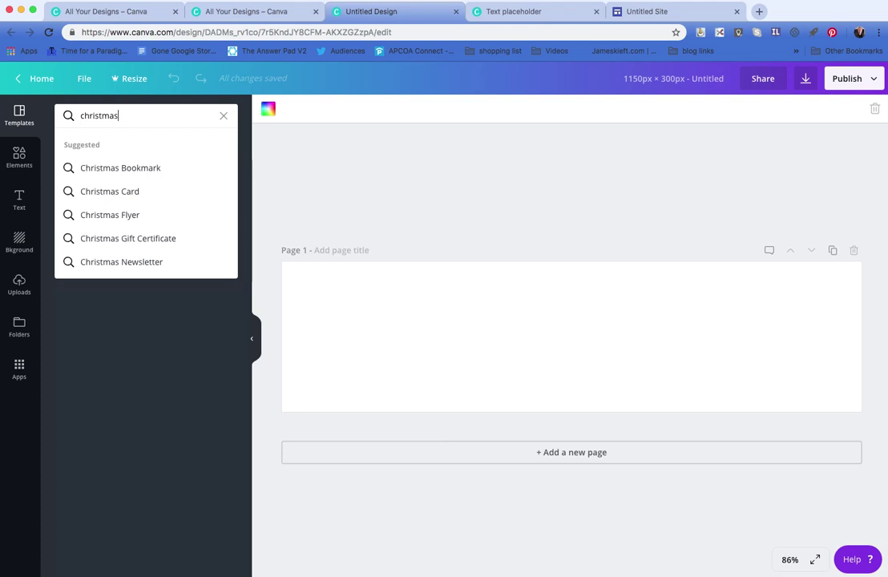
pyautogui.press('Return')
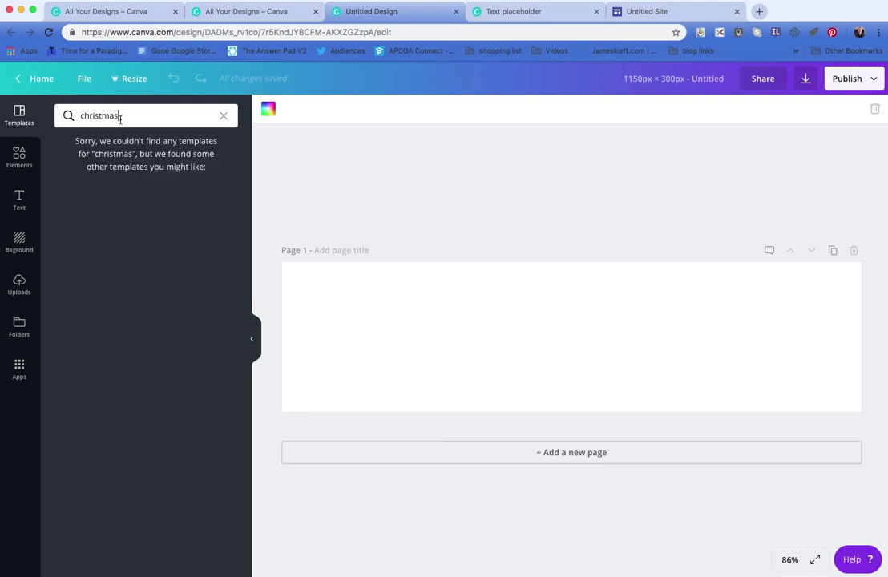
pyautogui.click(16, 159)
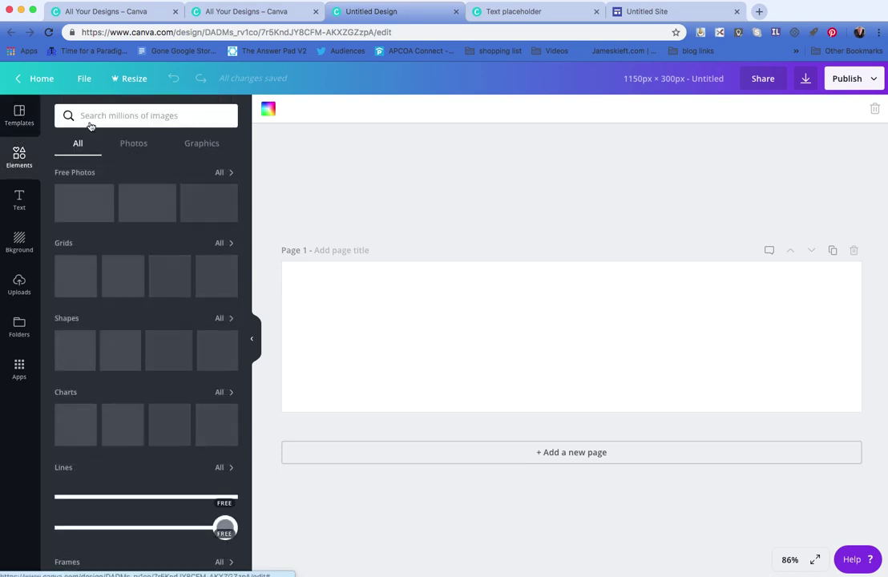
pyautogui.click(90, 119)
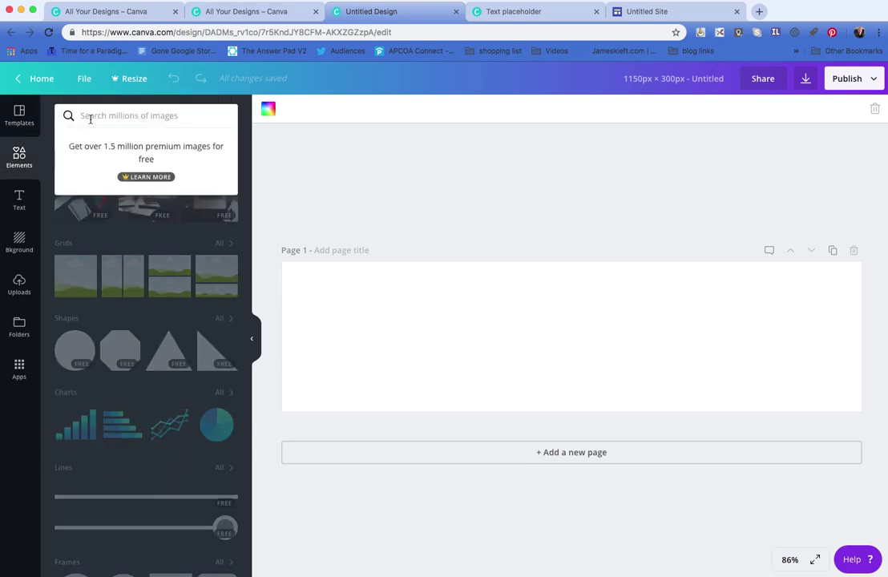
pyautogui.write('christm')
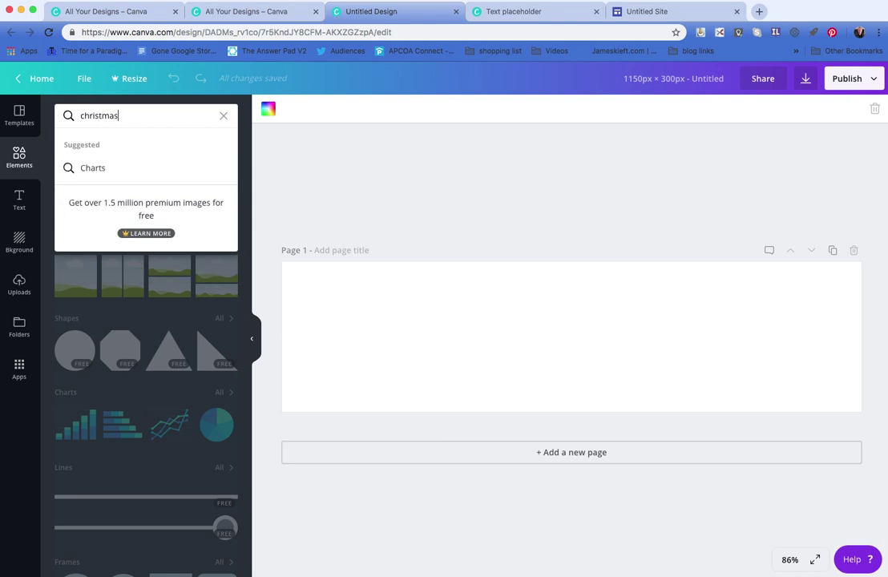
pyautogui.write('as')
pyautogui.press('Return')
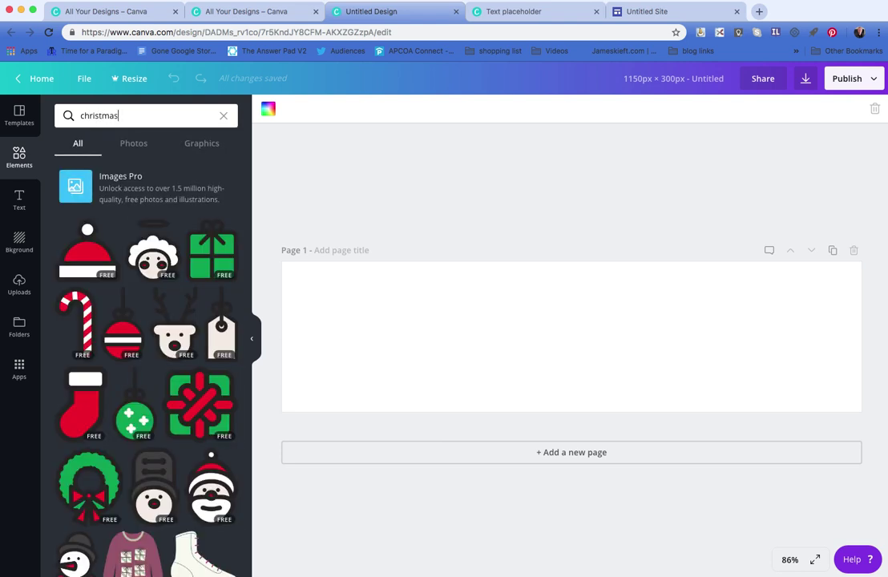
pyautogui.scroll(-3, 144, 385)
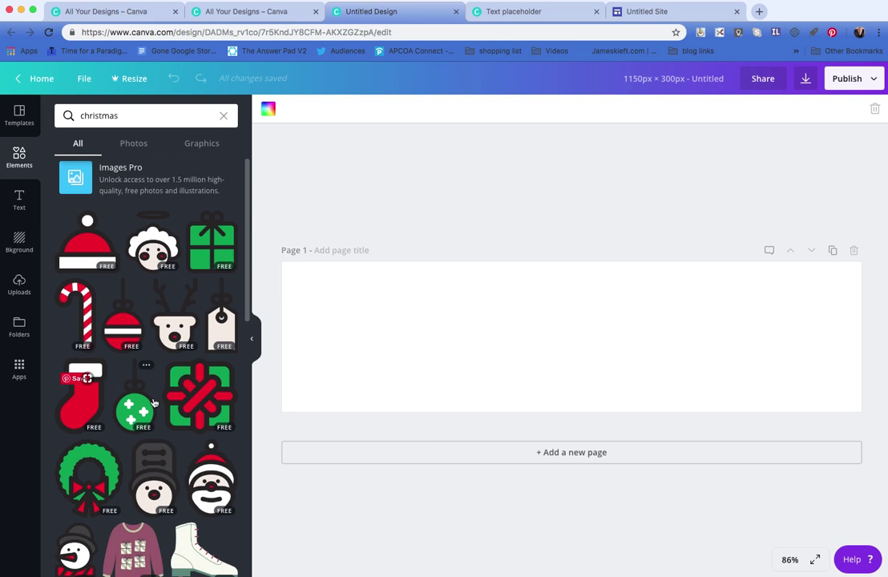
pyautogui.scroll(-3, 148, 401)
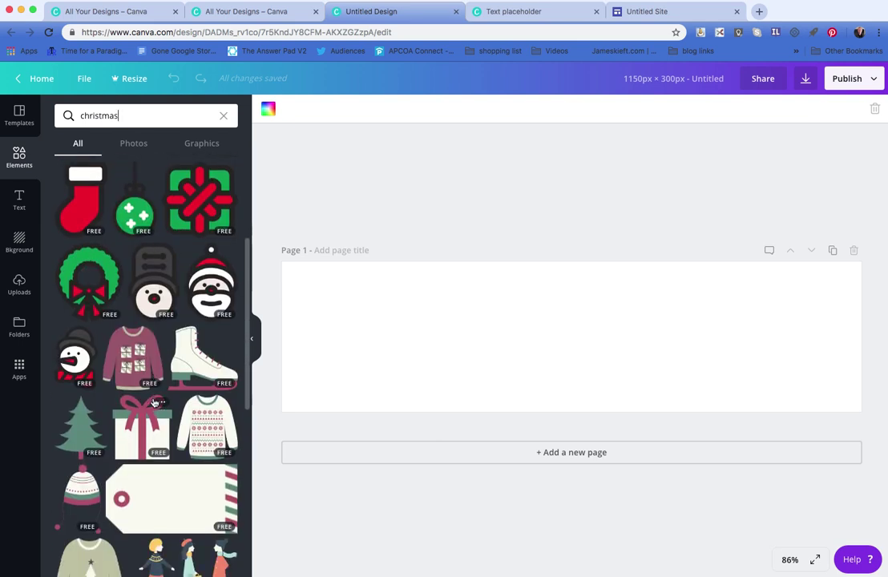
pyautogui.click(95, 422)
# Move the tree to the left and a gift box to the right, with white and pink sweaters between
pyautogui.moveTo(571, 373); pyautogui.dragTo(346, 363)
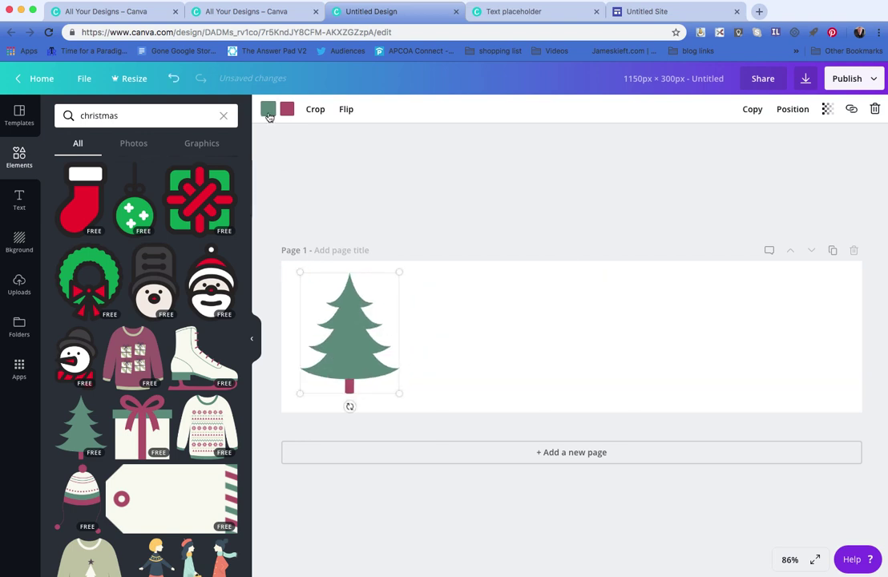
pyautogui.click(130, 423)
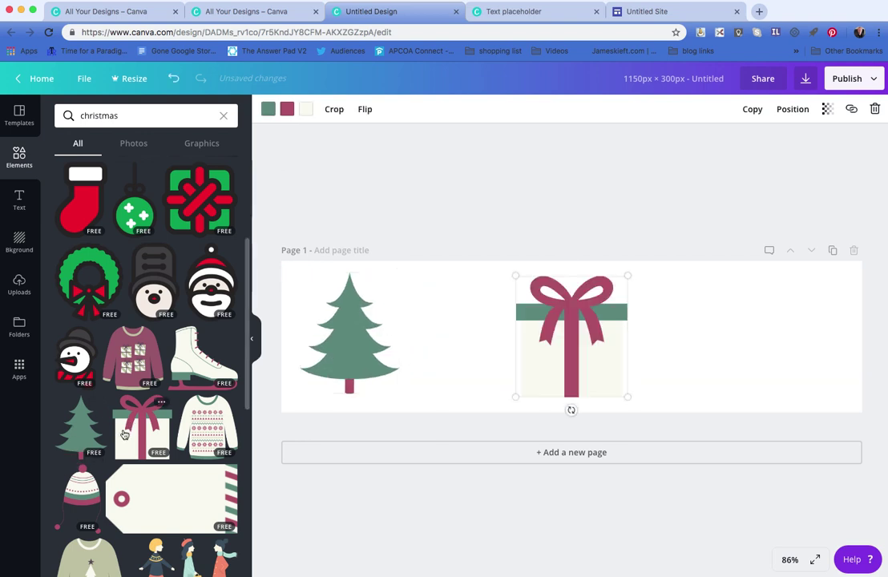
pyautogui.moveTo(627, 356); pyautogui.dragTo(793, 359)
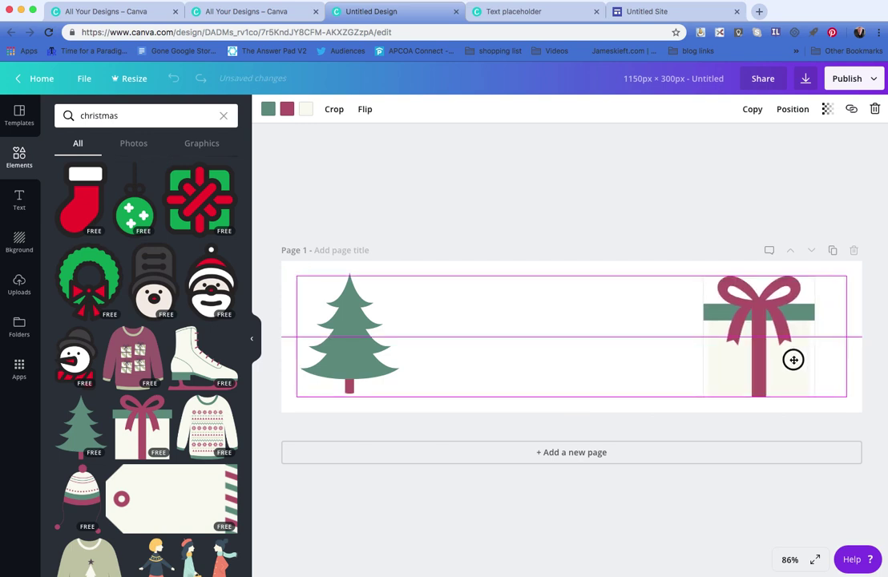
pyautogui.moveTo(206, 425); pyautogui.dragTo(430, 316)
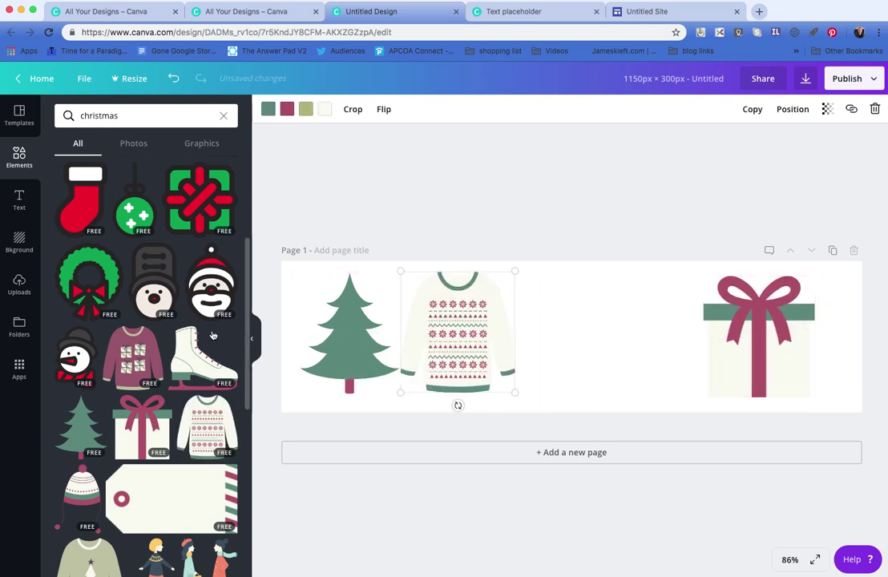
pyautogui.moveTo(147, 358); pyautogui.dragTo(565, 308)
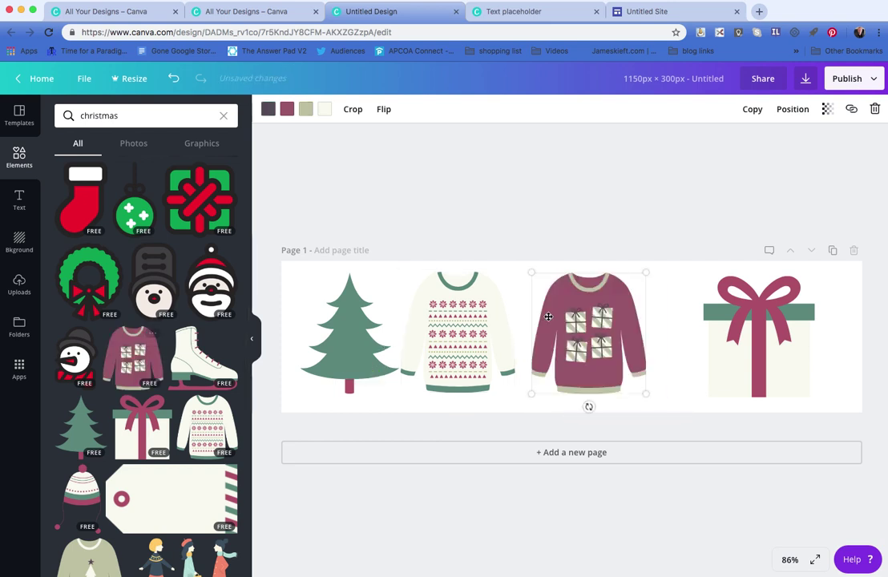
# Shrink both sweaters to about half size and recolour the pink sweater green
pyautogui.click(686, 369)
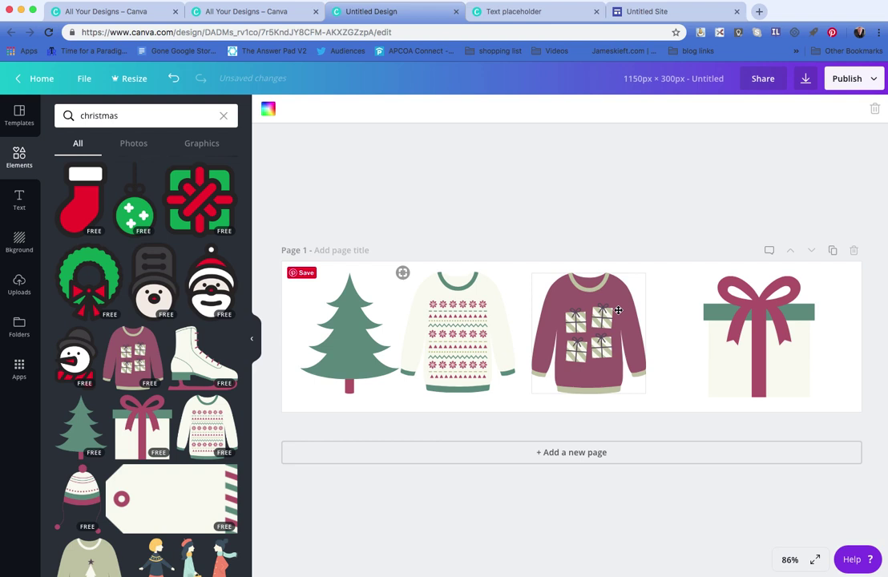
pyautogui.click(473, 347)
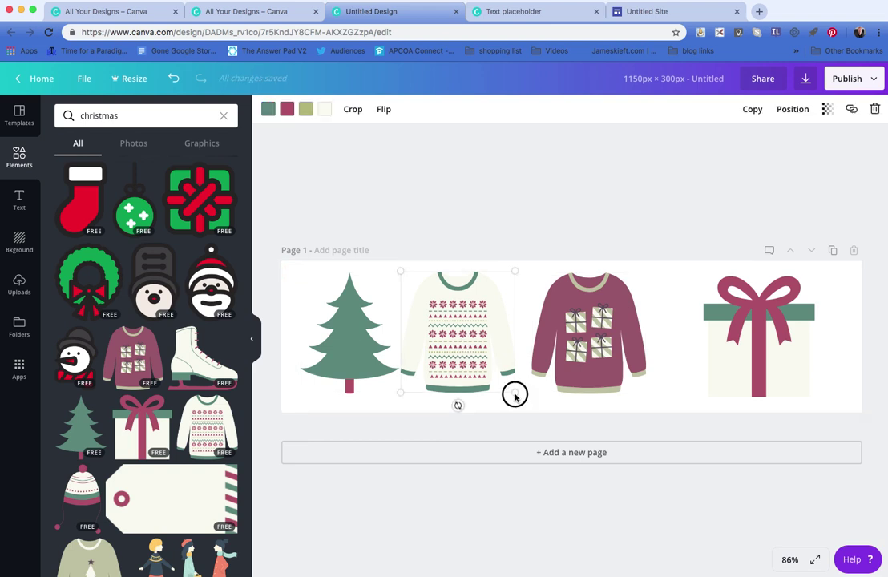
pyautogui.moveTo(514, 395); pyautogui.dragTo(464, 336)
pyautogui.click(590, 356)
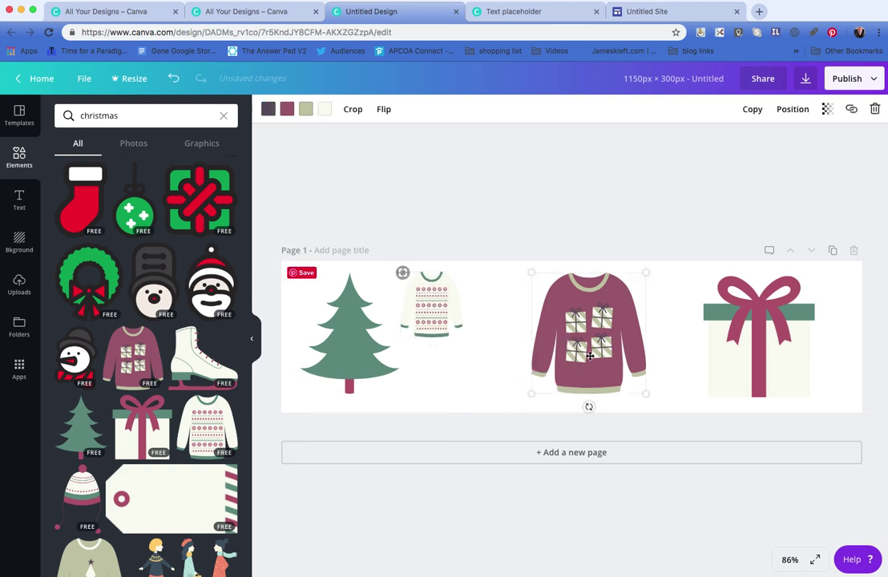
pyautogui.moveTo(645, 393); pyautogui.dragTo(511, 316)
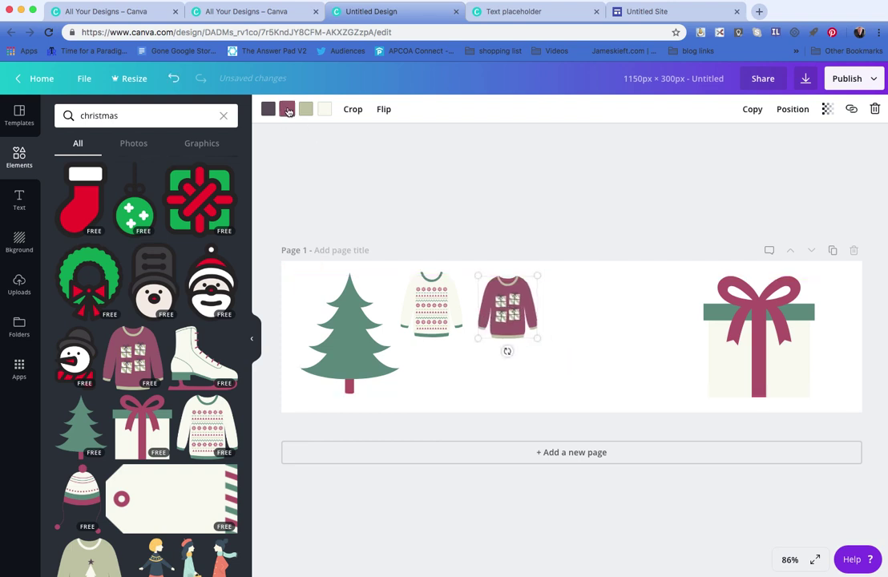
pyautogui.click(289, 112)
pyautogui.click(353, 154)
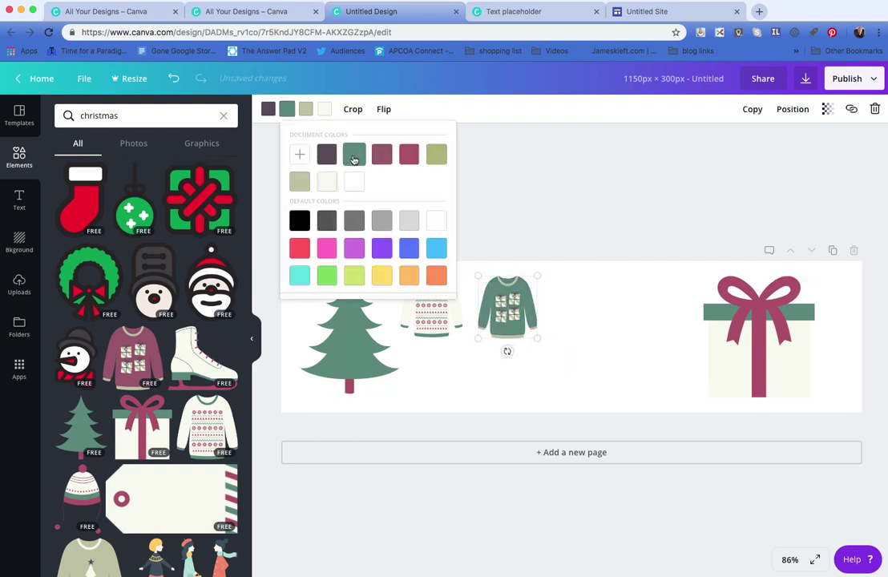
pyautogui.click(593, 382)
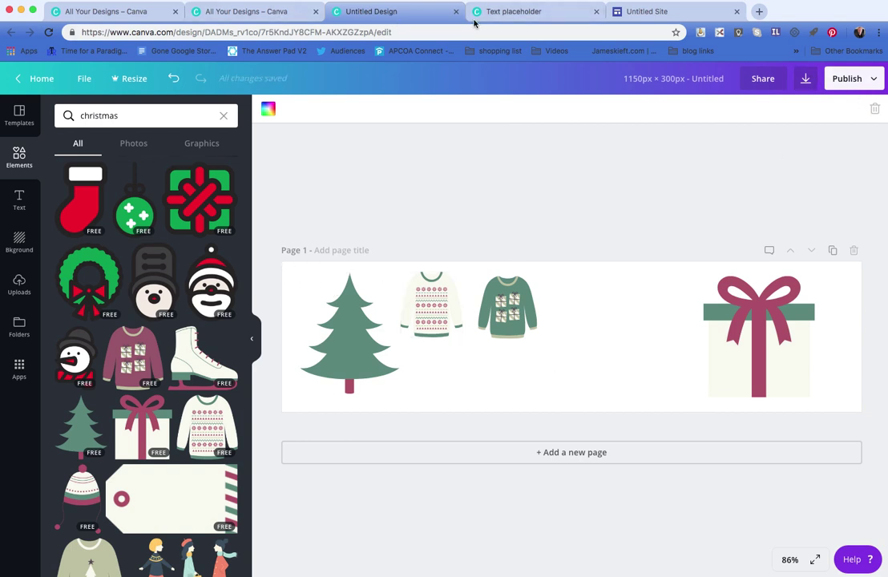
# Download the ALF Advent Calendar banner as a PNG, then return to the Canva home page
pyautogui.click(502, 12)
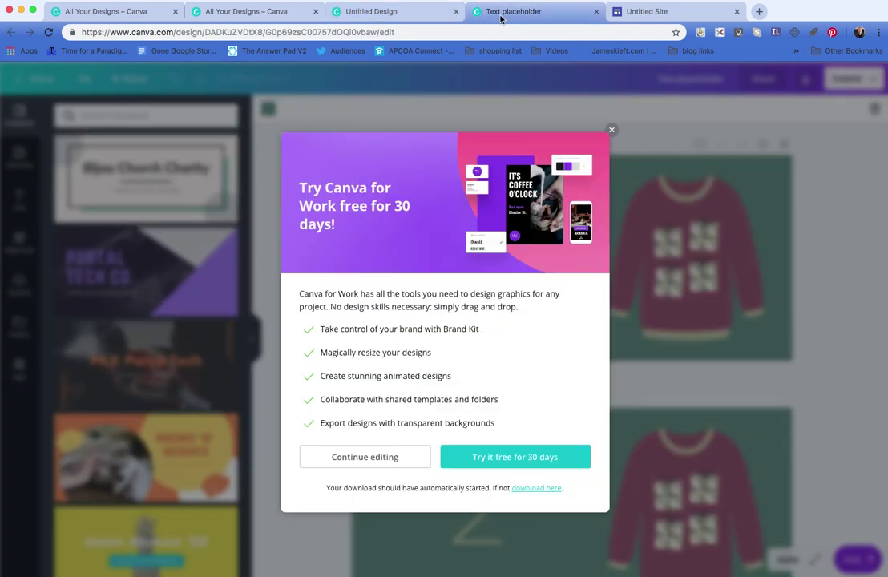
pyautogui.click(242, 14)
pyautogui.scroll(-3, 414, 462)
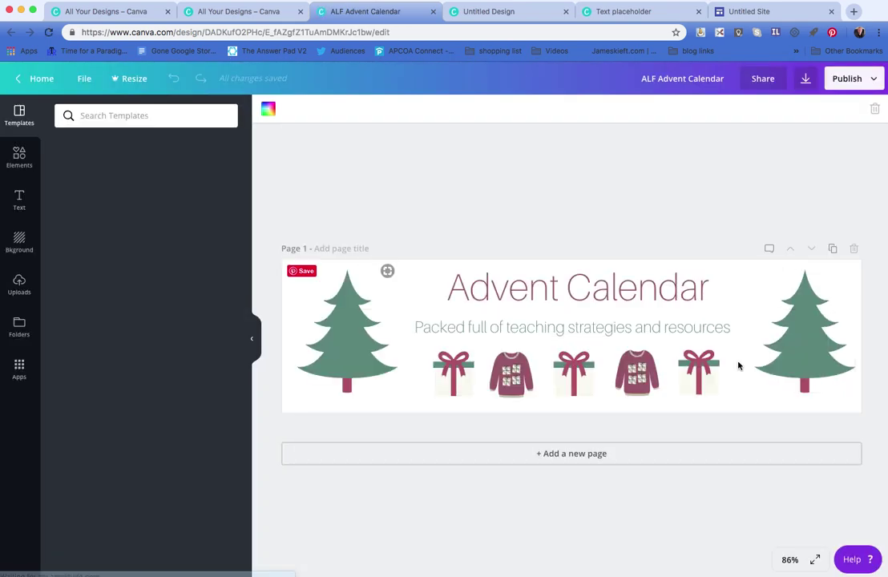
pyautogui.click(806, 79)
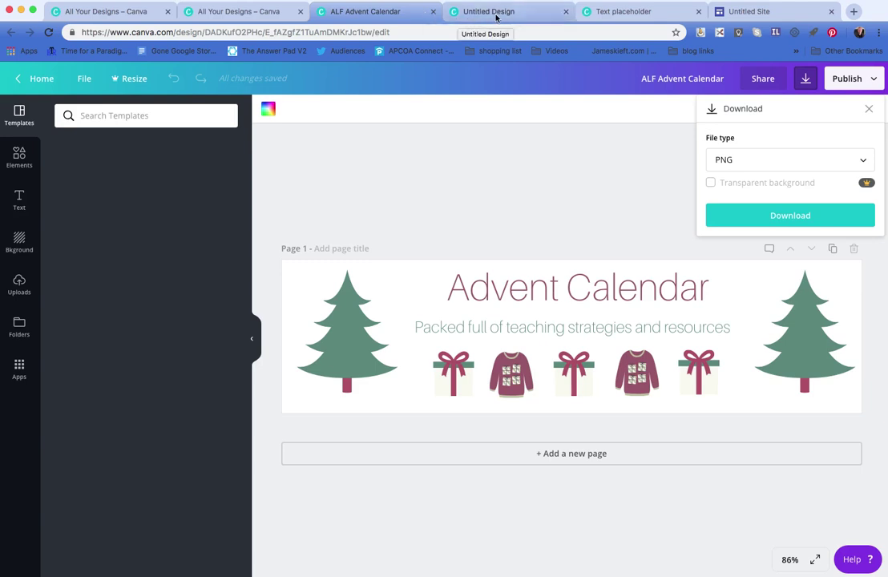
pyautogui.click(241, 12)
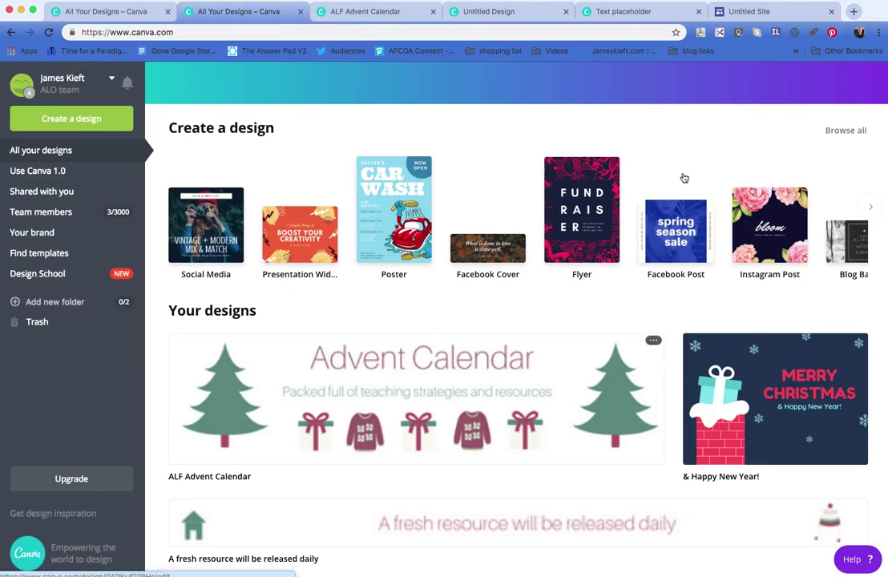
# Enter custom dimensions of 150 px width and 70 px height for a new design
pyautogui.scroll(3, 585, 104)
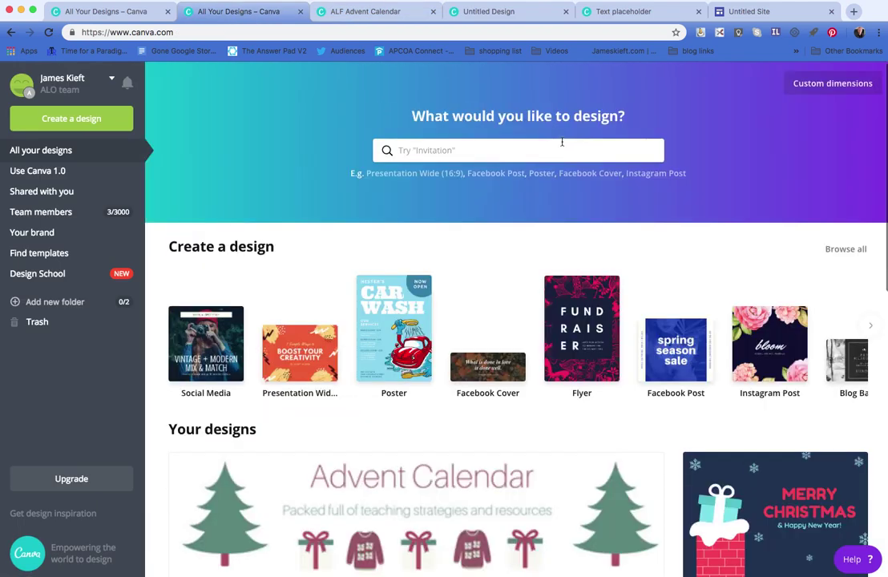
pyautogui.click(815, 88)
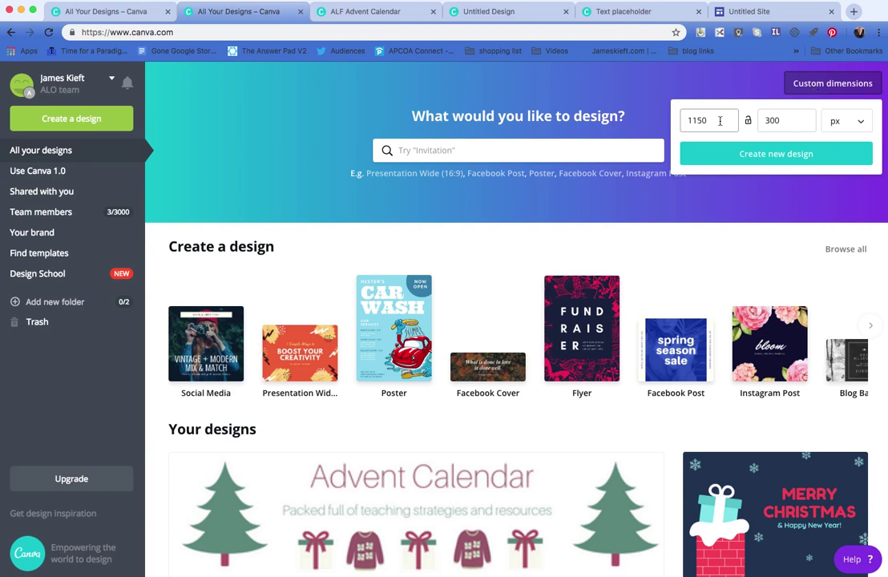
pyautogui.moveTo(709, 121); pyautogui.dragTo(674, 119)
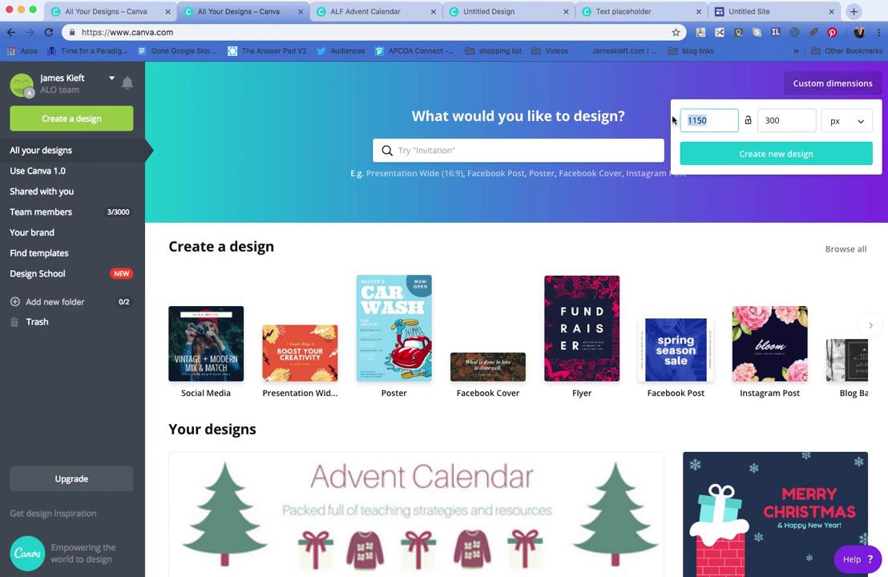
pyautogui.write('1')
pyautogui.press('Tab')
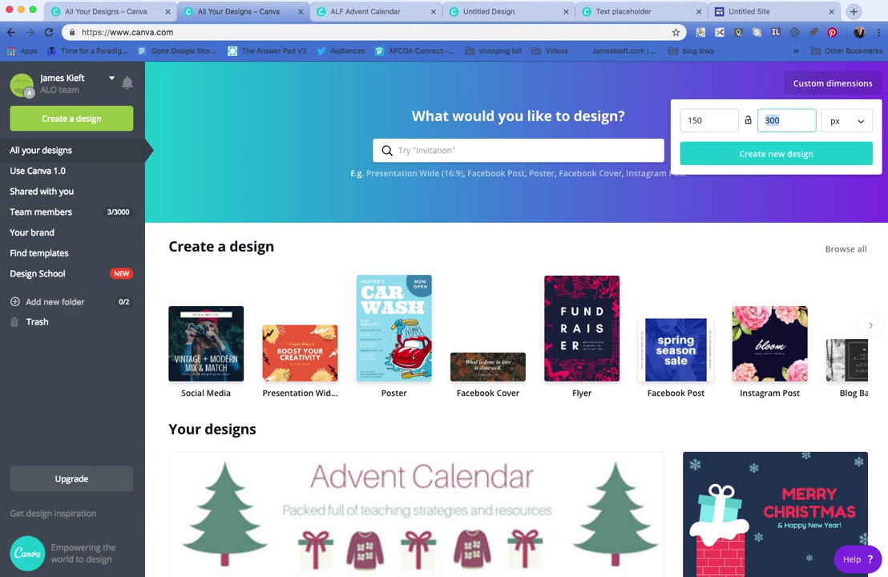
pyautogui.write('7')
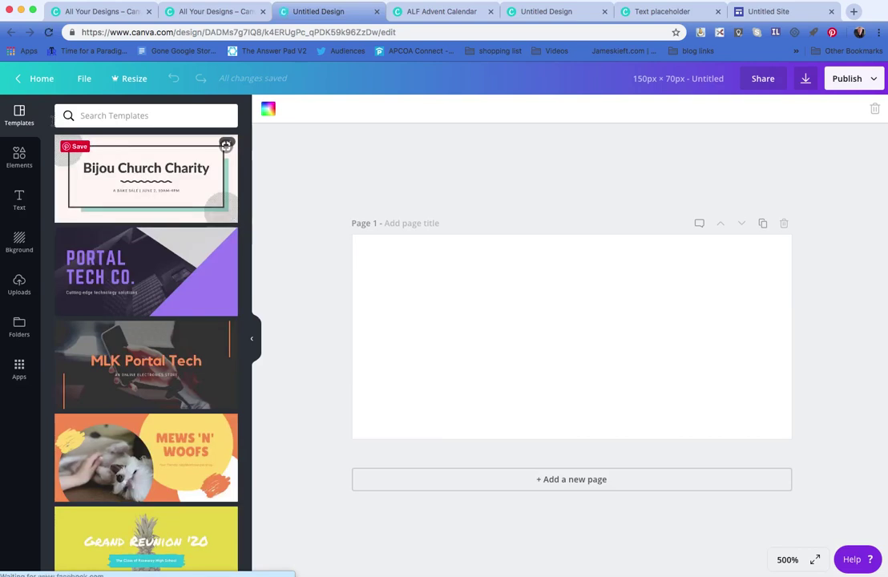
# Search elements for 'christmas' and add the maroon Christmas jumper graphic to the page
pyautogui.click(20, 159)
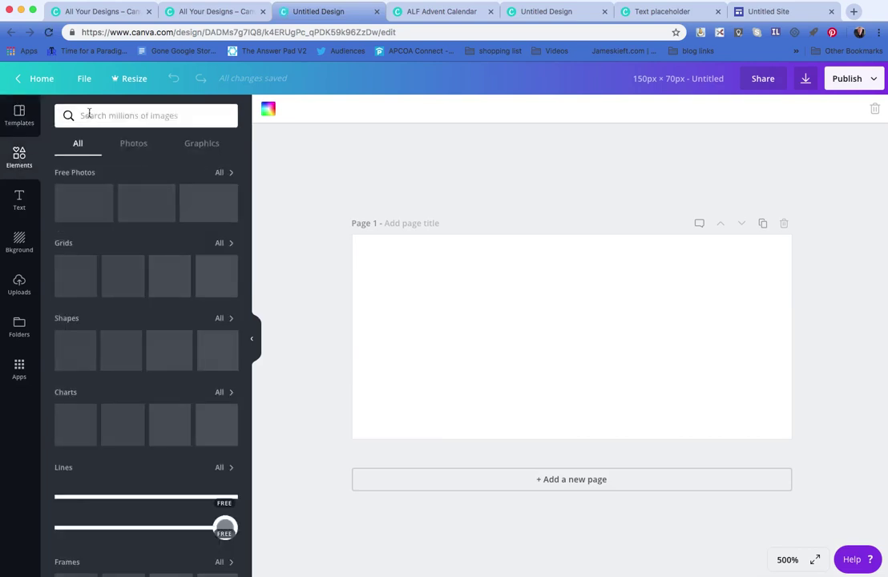
pyautogui.click(90, 115)
pyautogui.write('chr')
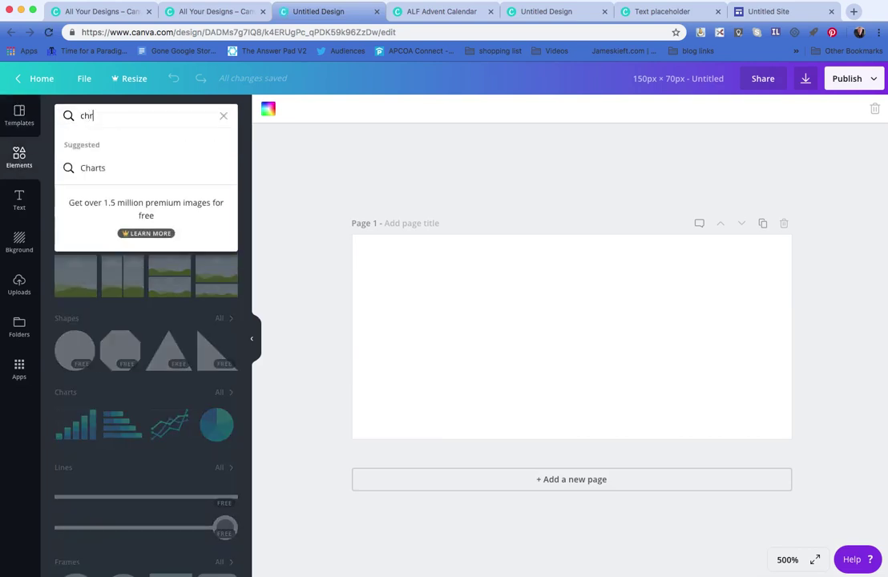
pyautogui.write('istmas')
pyautogui.press('Return')
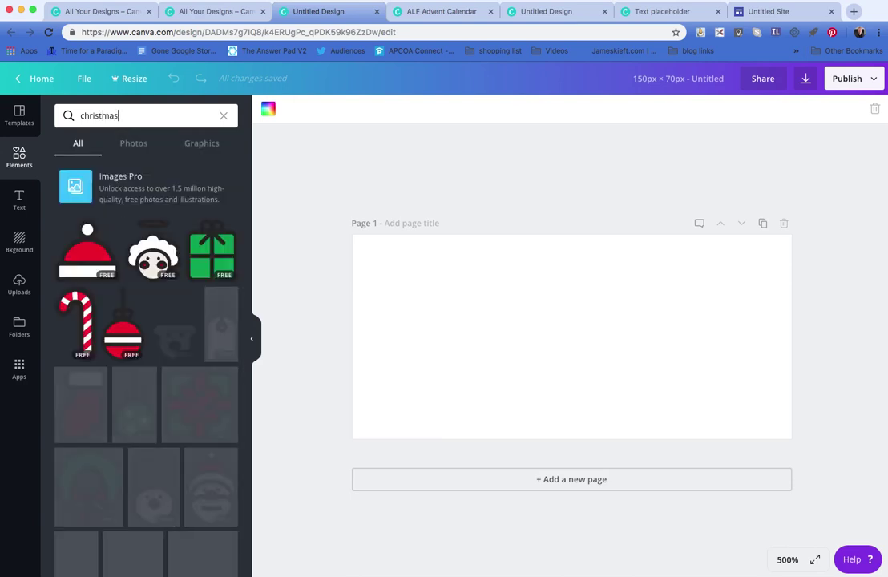
pyautogui.scroll(-3, 144, 361)
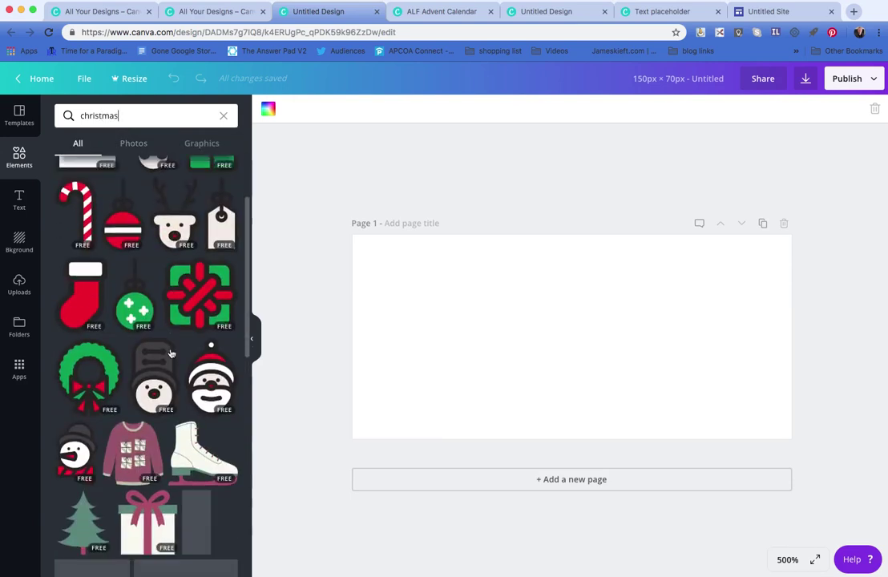
pyautogui.click(135, 457)
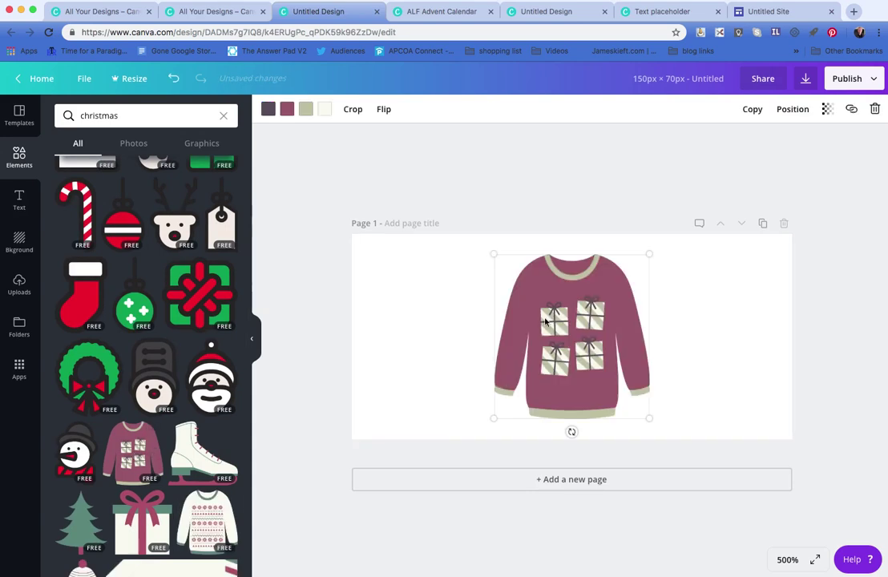
# Look up the jumper's sage colour code, #bfc2a0, in the custom colour picker
pyautogui.click(305, 109)
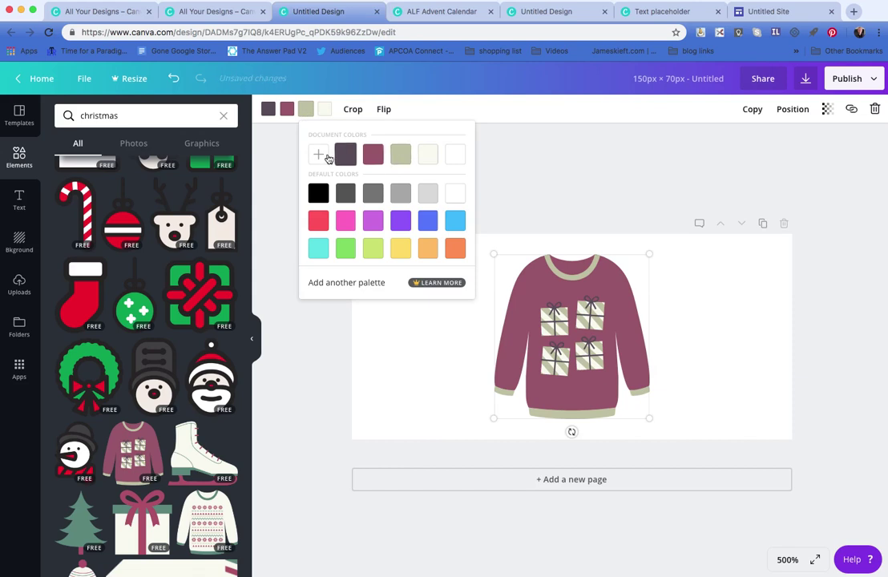
pyautogui.click(324, 155)
pyautogui.moveTo(373, 250); pyautogui.dragTo(422, 250)
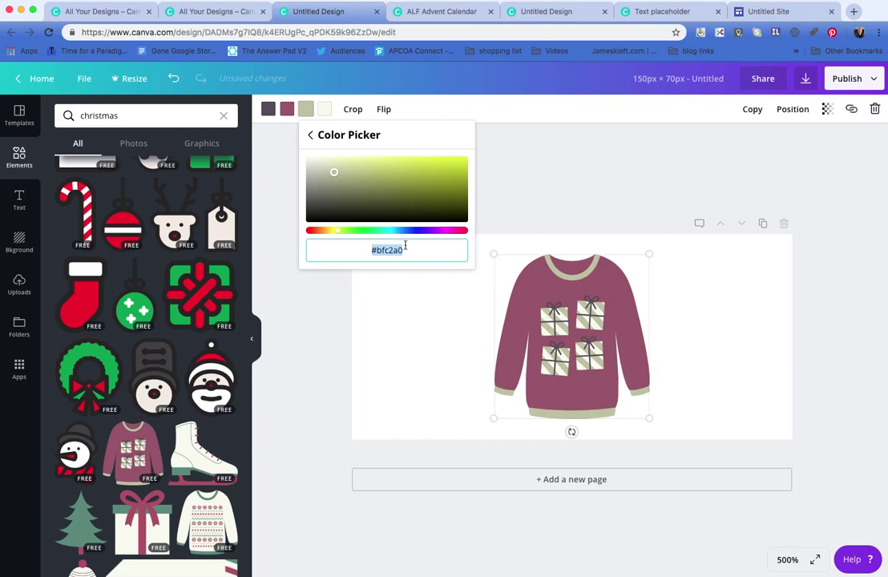
pyautogui.click(460, 303)
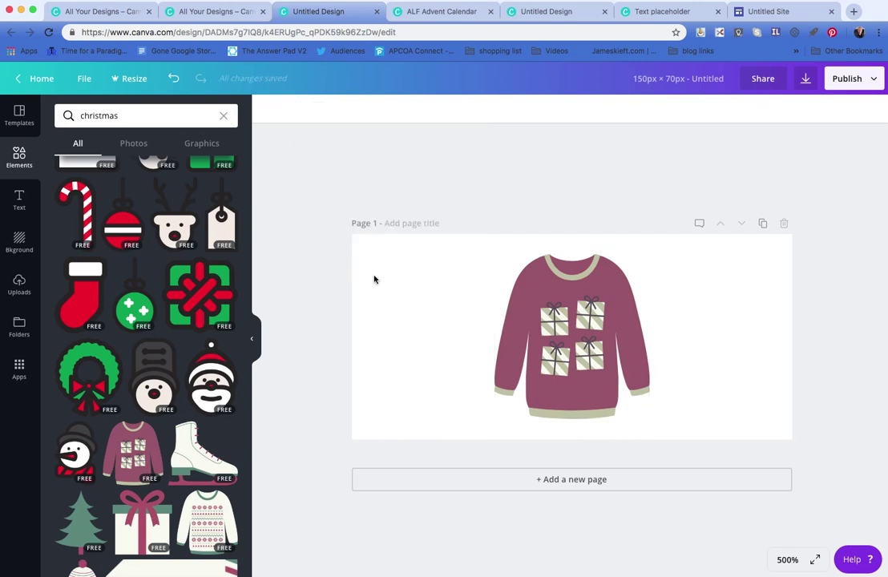
# Give the page a solid sage green background and move the jumper to its left side
pyautogui.click(20, 242)
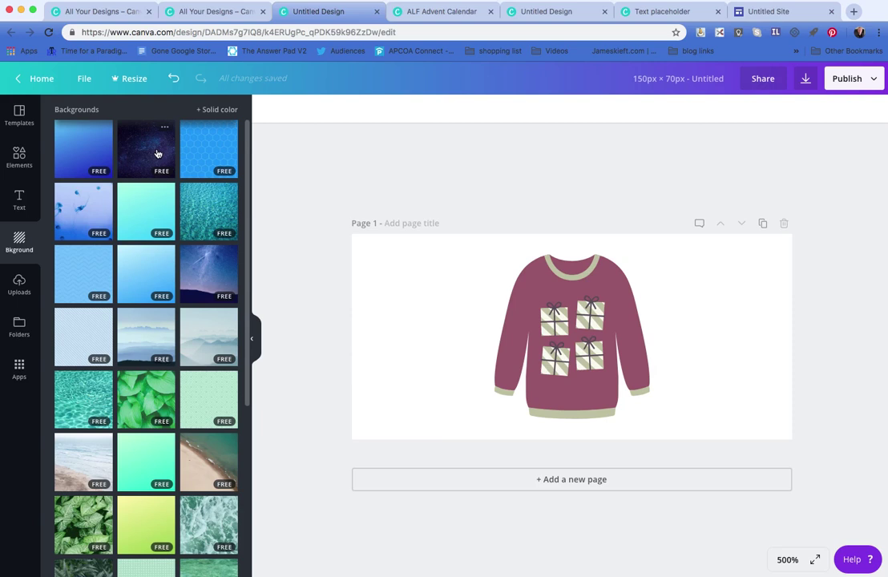
pyautogui.click(197, 109)
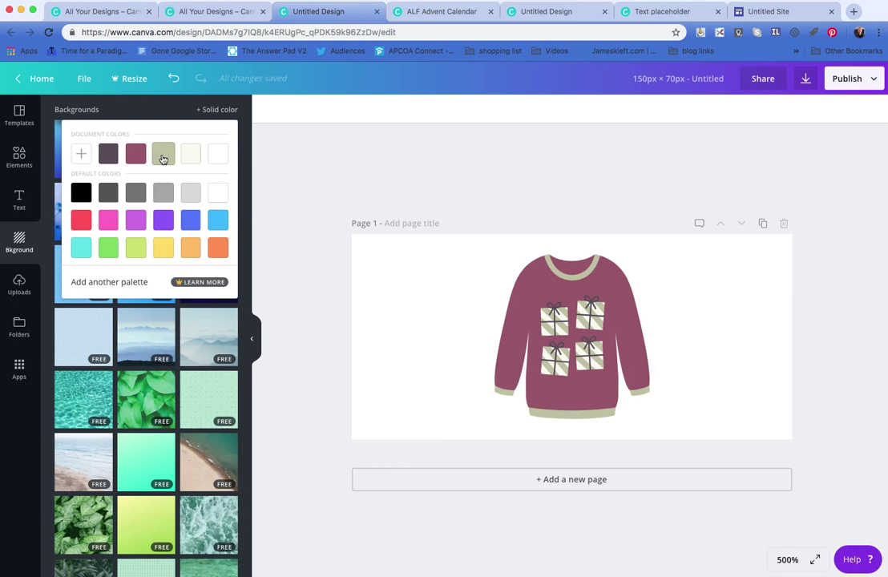
pyautogui.click(163, 158)
pyautogui.moveTo(565, 349); pyautogui.dragTo(417, 340)
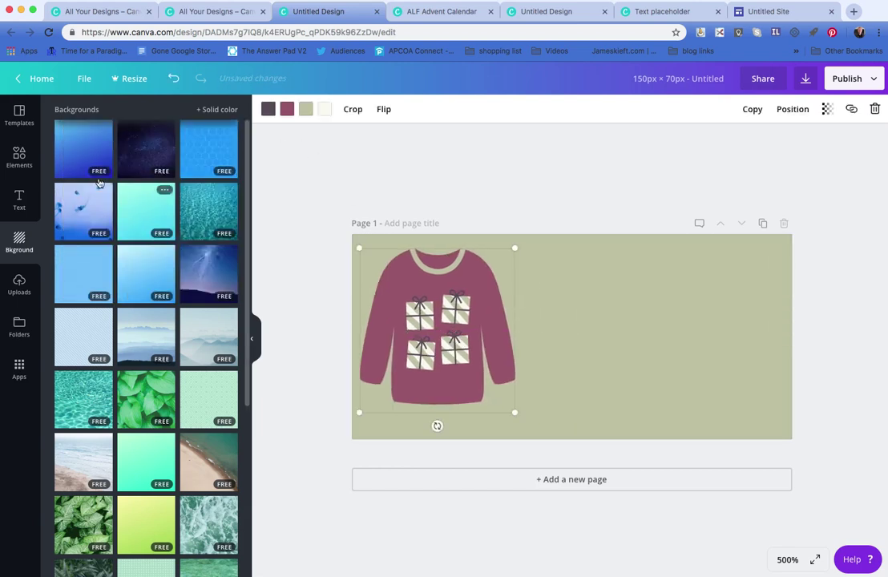
pyautogui.click(19, 198)
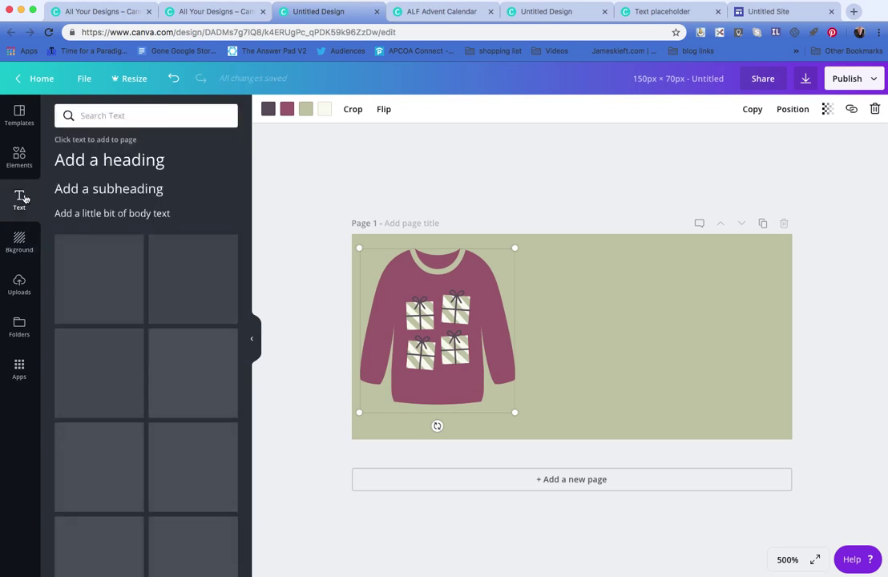
# Add a heading text box at size 18, narrow it, and replace its text with '1'
pyautogui.click(115, 159)
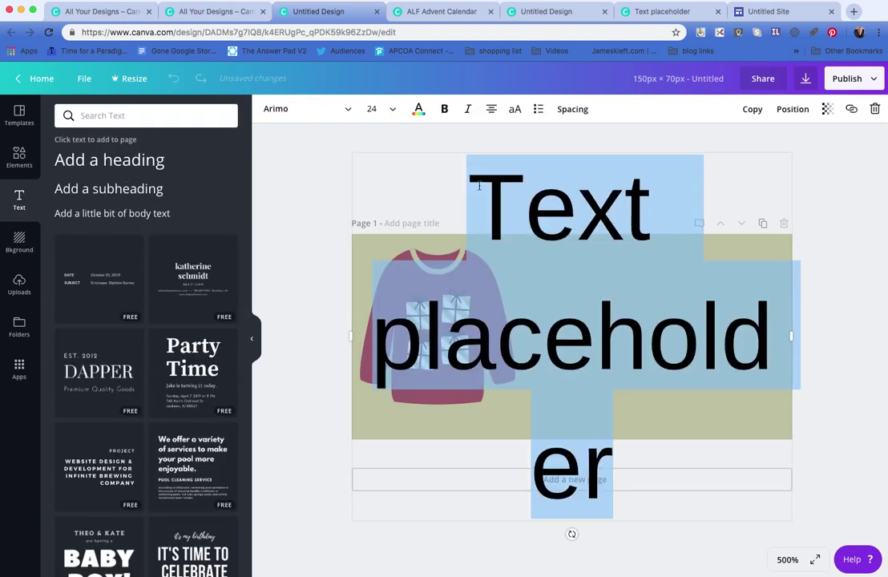
pyautogui.click(392, 109)
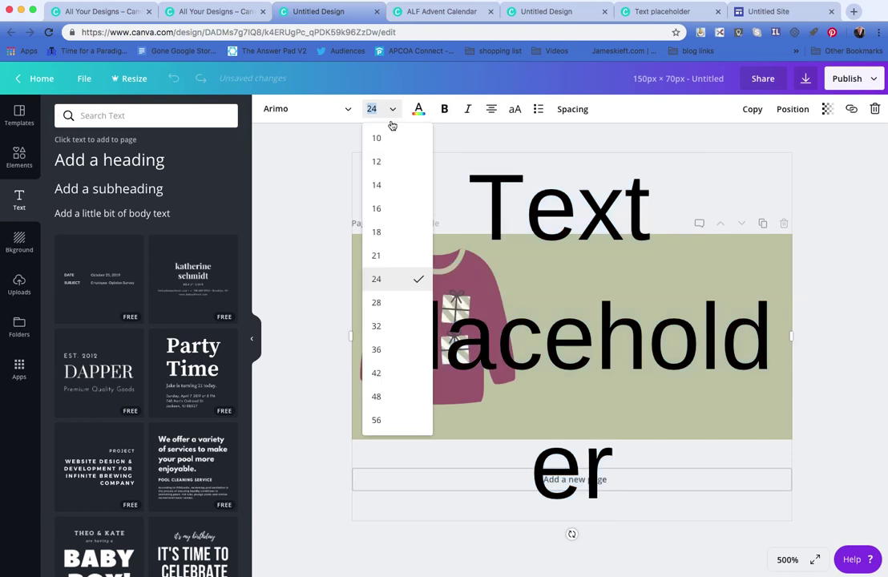
pyautogui.click(377, 232)
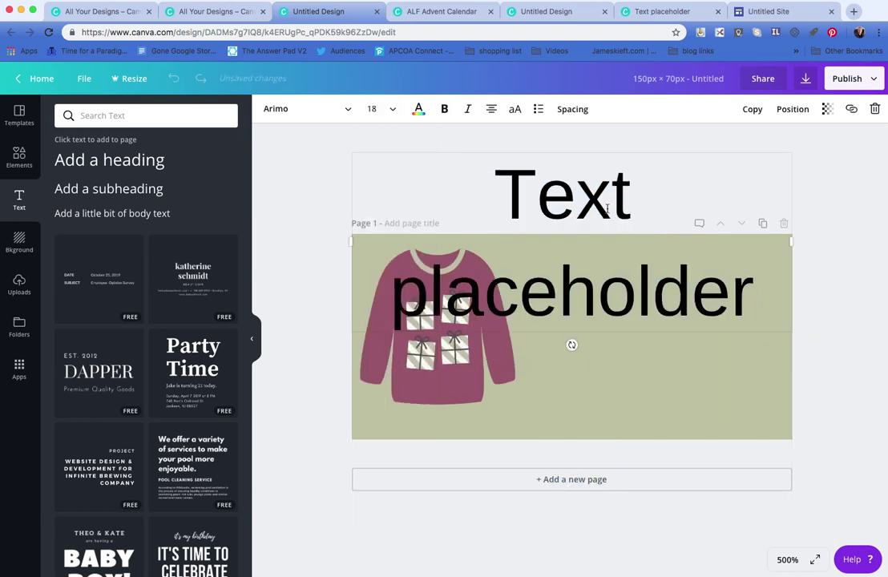
pyautogui.moveTo(793, 246); pyautogui.dragTo(637, 272)
pyautogui.click(499, 188)
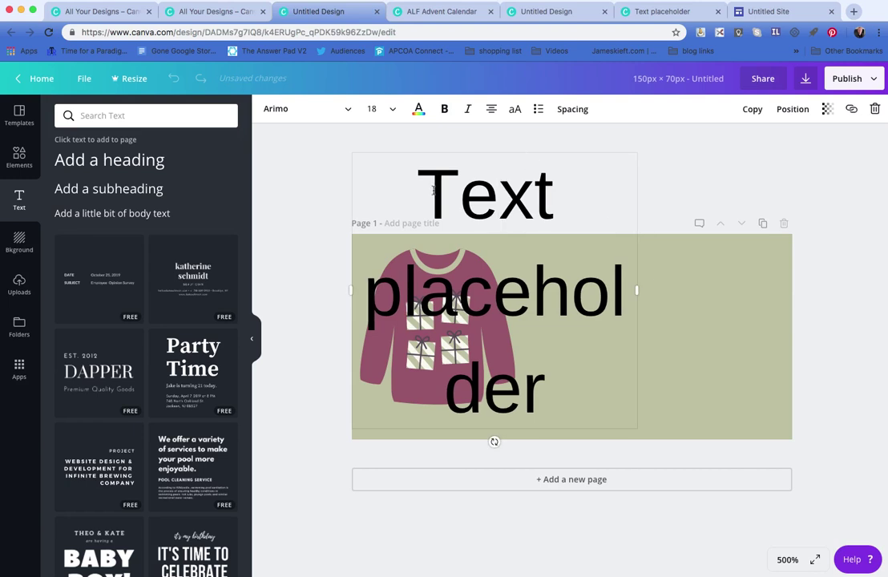
pyautogui.moveTo(425, 192); pyautogui.dragTo(577, 376)
pyautogui.hotkey('ctrl', 'c')
pyautogui.write('1')
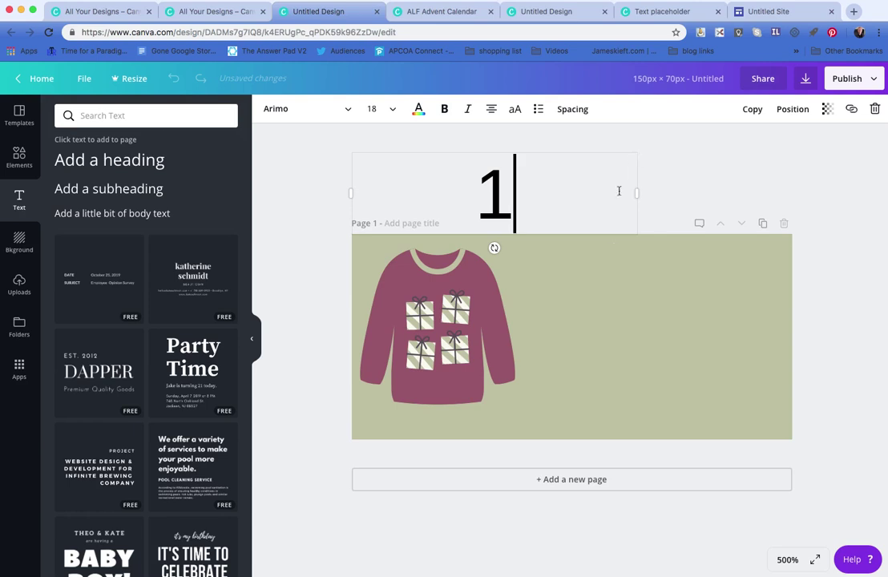
pyautogui.click(597, 297)
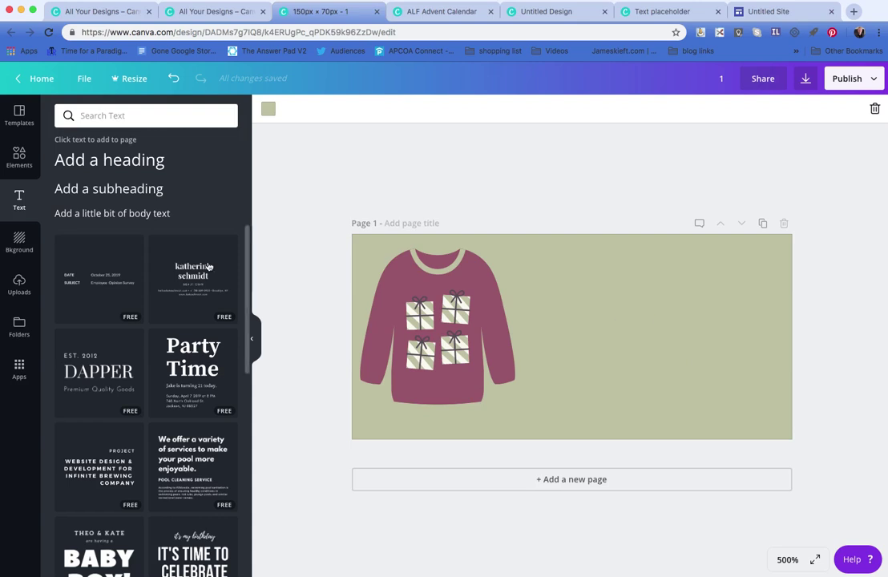
# Place a number '1' beside the jumper, nudge it right, and colour it maroon
pyautogui.hotkey('ctrl', 'v')
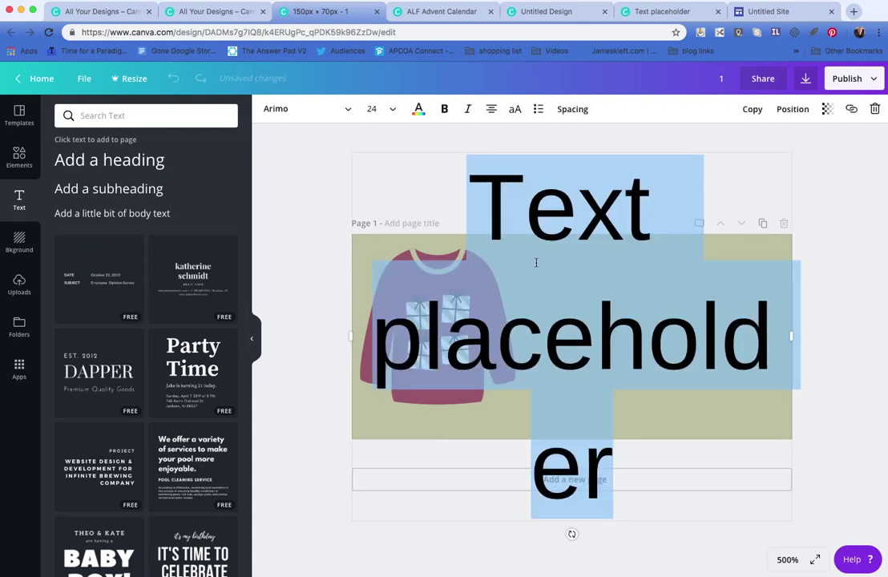
pyautogui.write('1')
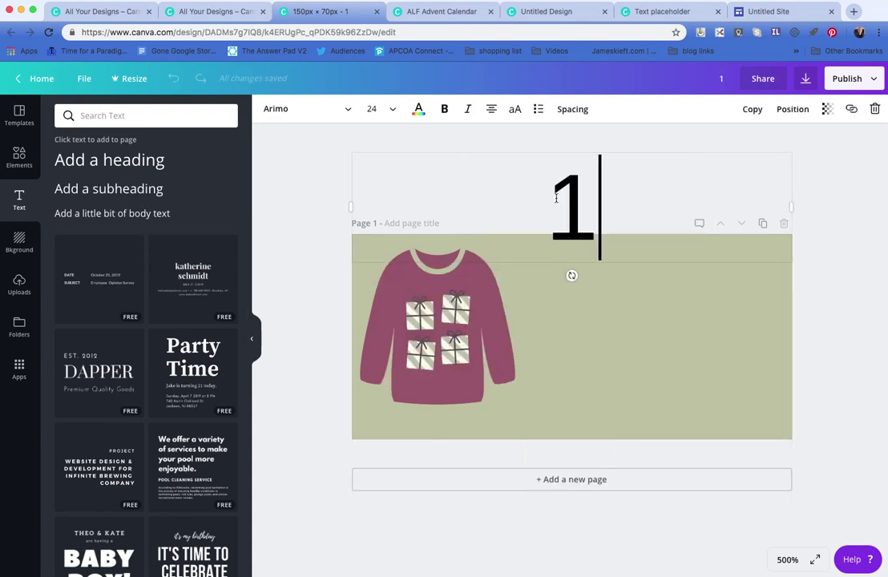
pyautogui.moveTo(556, 198); pyautogui.dragTo(556, 328)
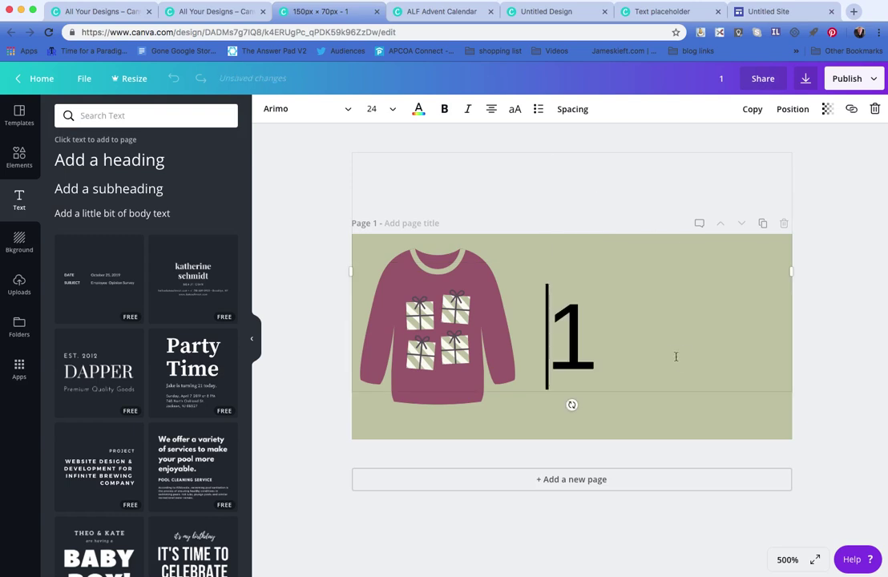
pyautogui.click(541, 355)
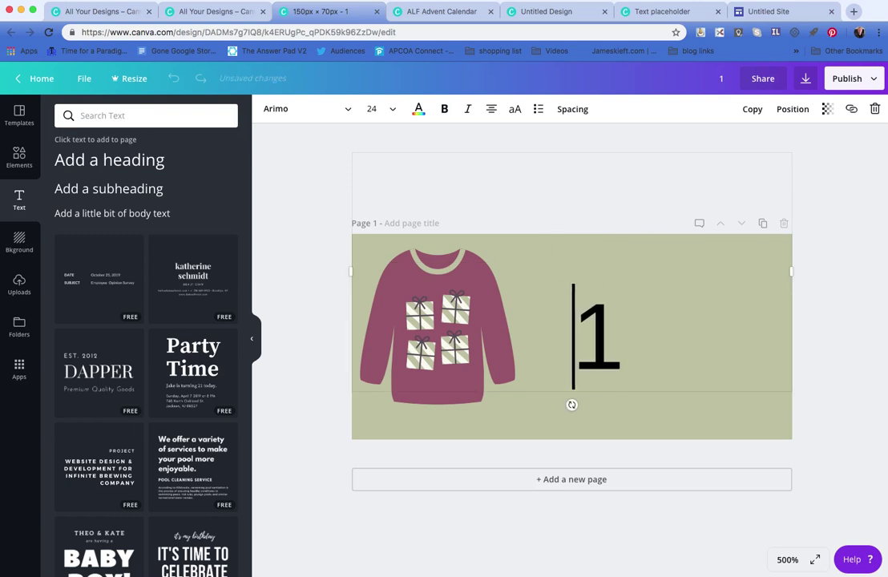
pyautogui.hotkey('shift', 'Right')
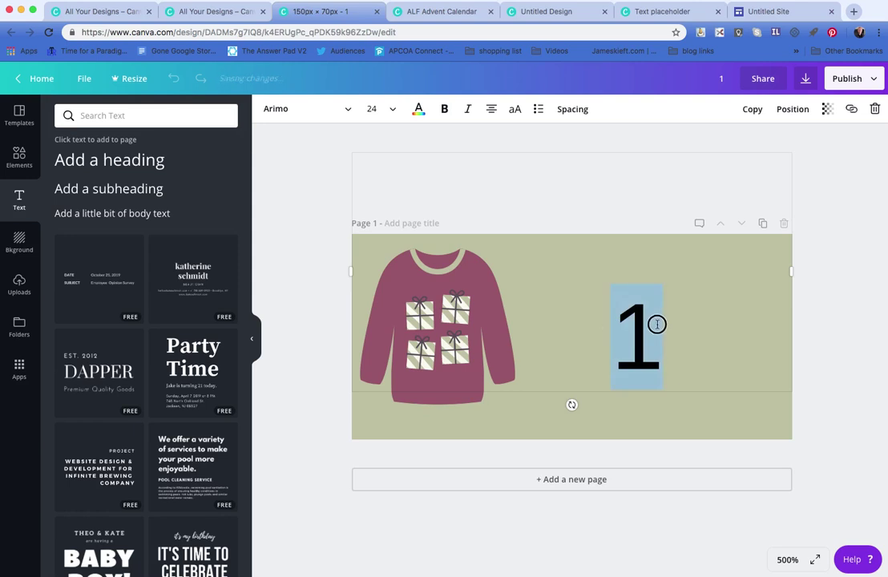
pyautogui.click(418, 109)
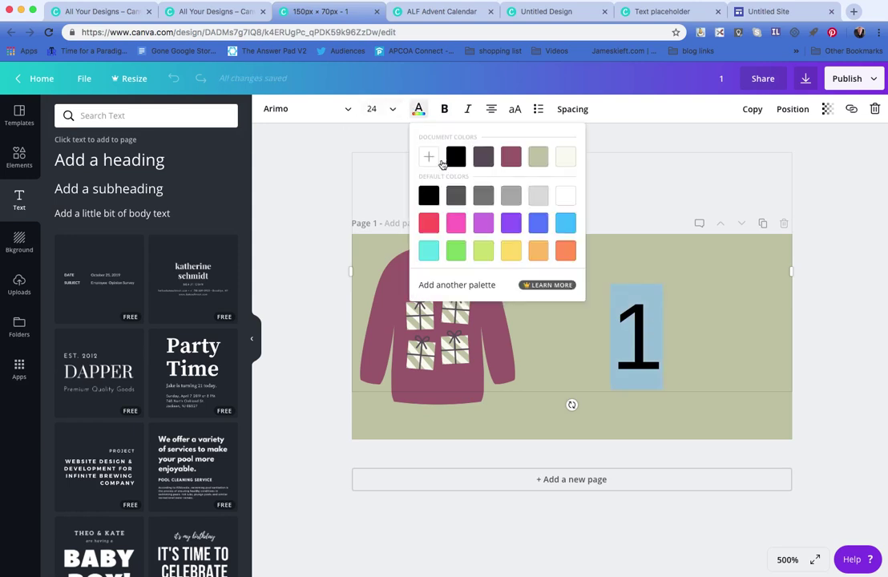
pyautogui.click(510, 157)
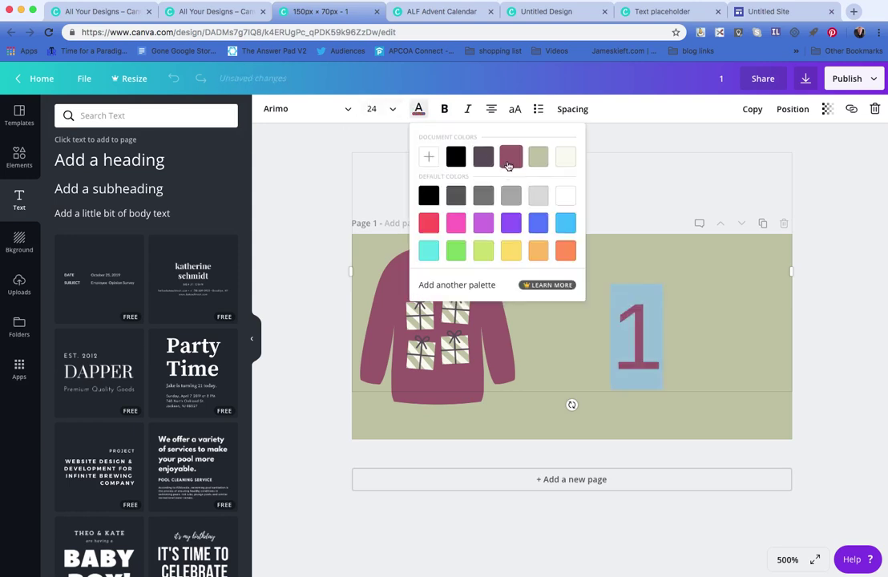
pyautogui.click(704, 326)
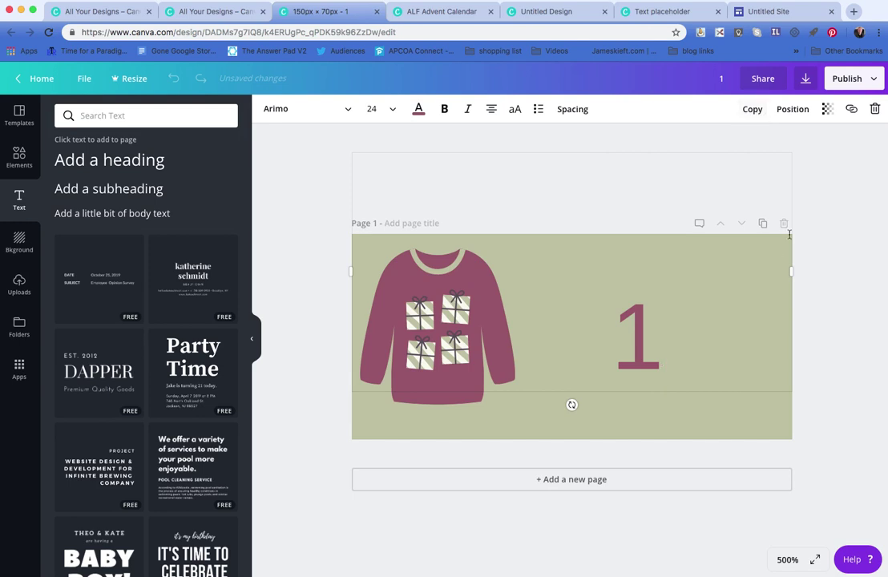
# Duplicate the jumper page and change the number on Page 2 from 1 to 2
pyautogui.click(848, 224)
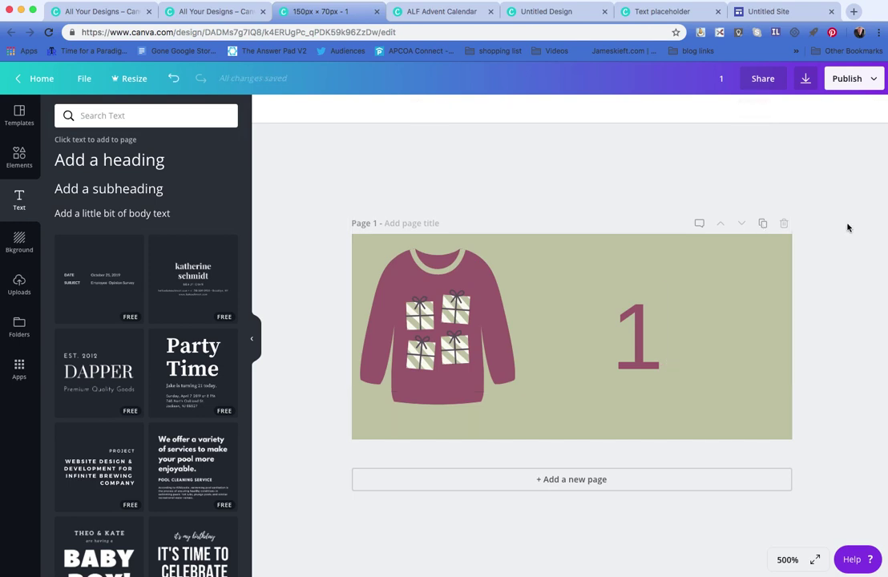
pyautogui.click(763, 225)
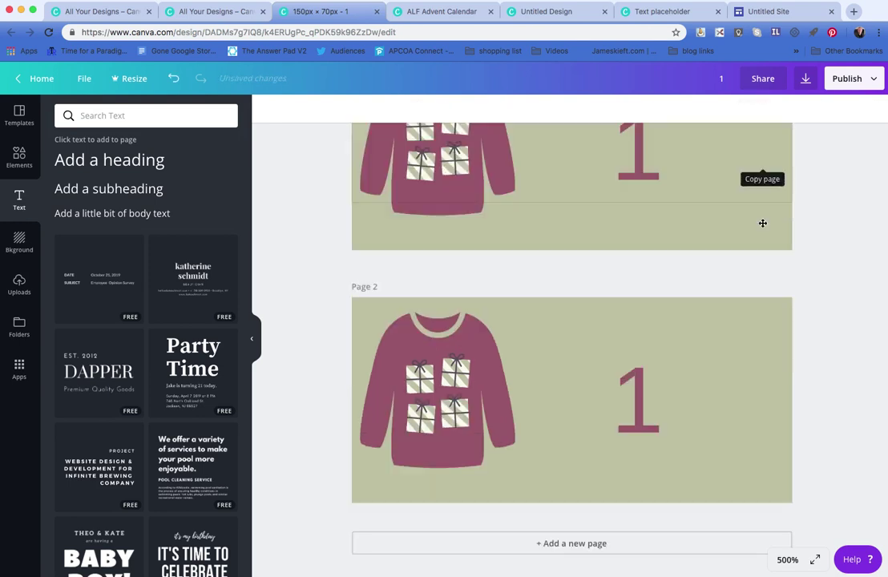
pyautogui.doubleClick(612, 422)
pyautogui.moveTo(638, 389); pyautogui.dragTo(650, 391)
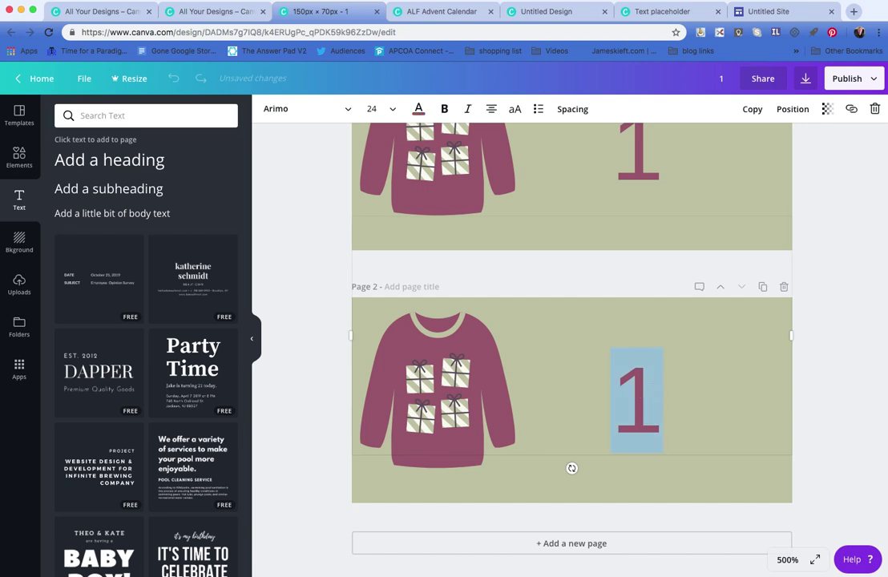
pyautogui.write('2')
pyautogui.click(806, 357)
pyautogui.scroll(1, 804, 359)
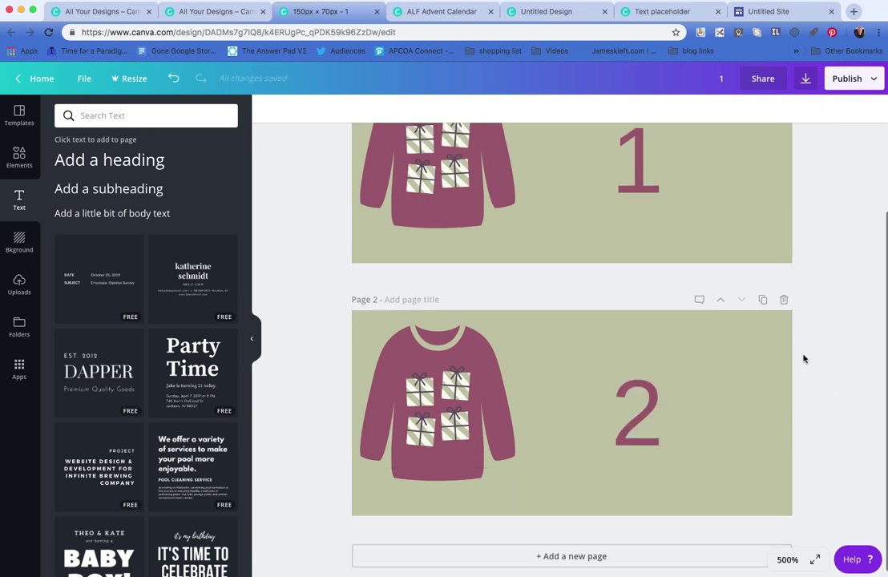
pyautogui.scroll(1, 803, 359)
pyautogui.scroll(1, 801, 357)
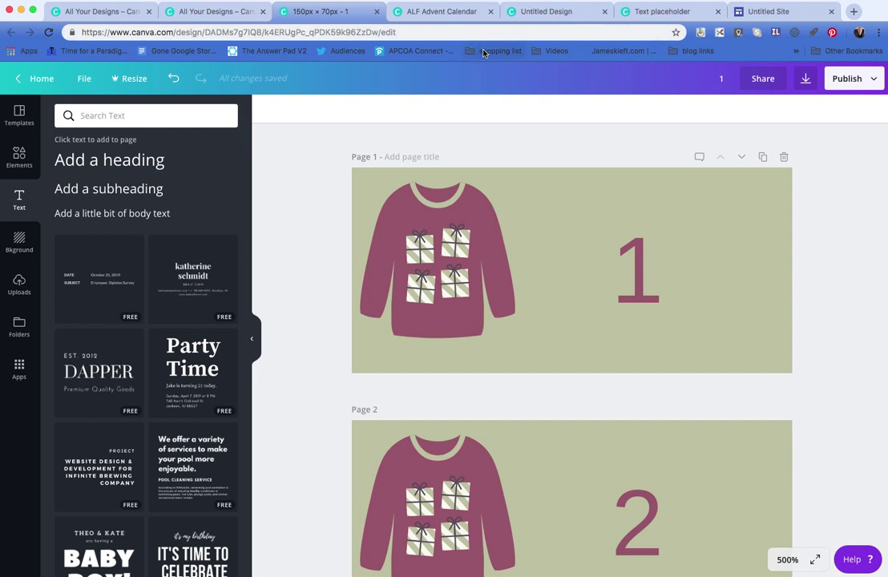
# Switch to the untitled site and name its document 'Advent calendar'
pyautogui.click(764, 13)
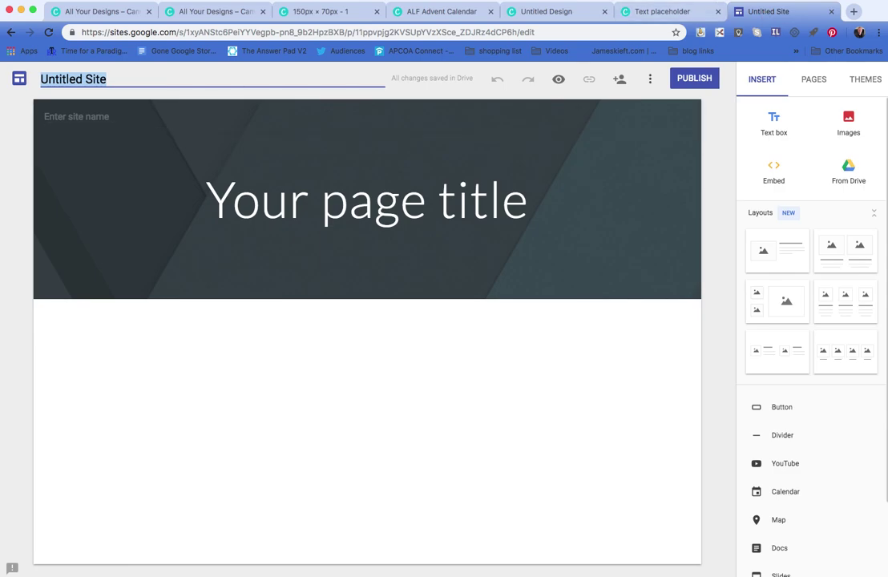
pyautogui.write('A')
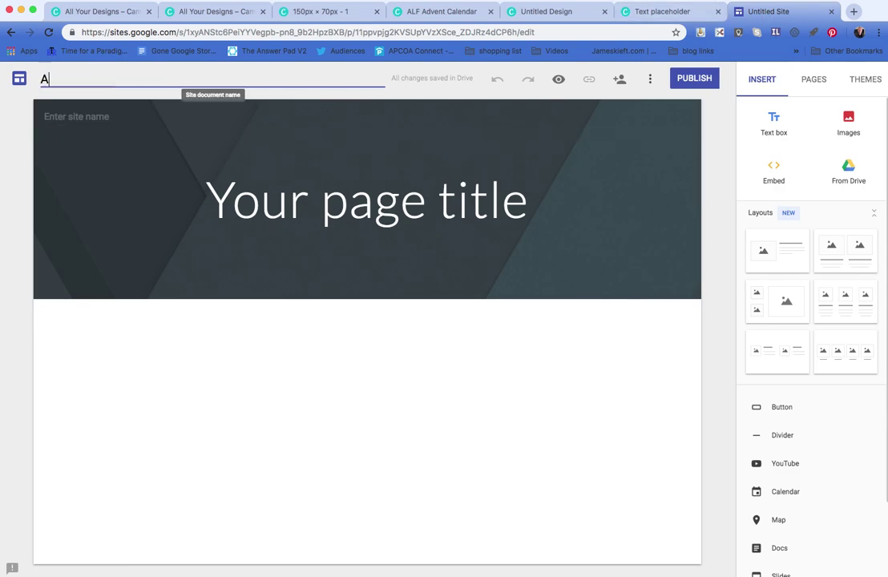
pyautogui.write('dvent calendar')
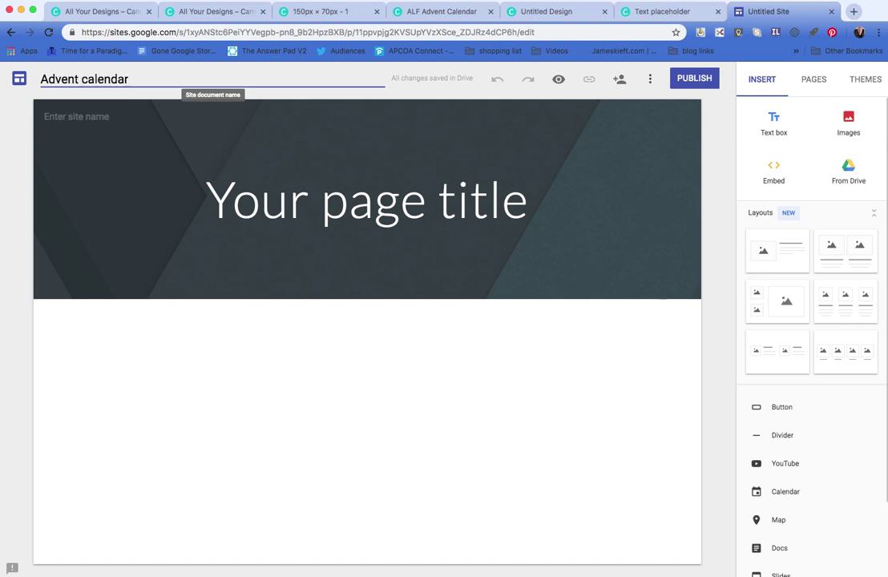
pyautogui.moveTo(180, 166)
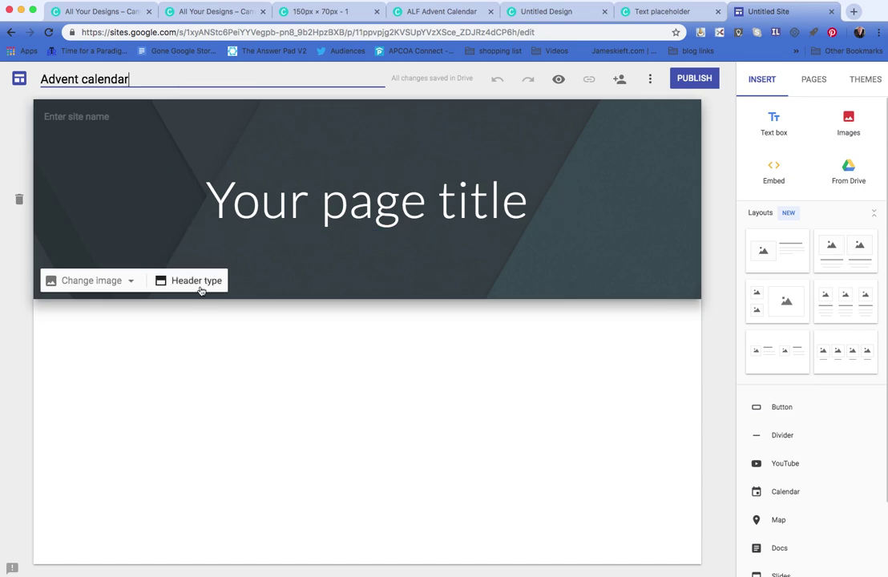
# Upload Advent Calendar banner.png as the header image and brighten it for readability
pyautogui.click(128, 283)
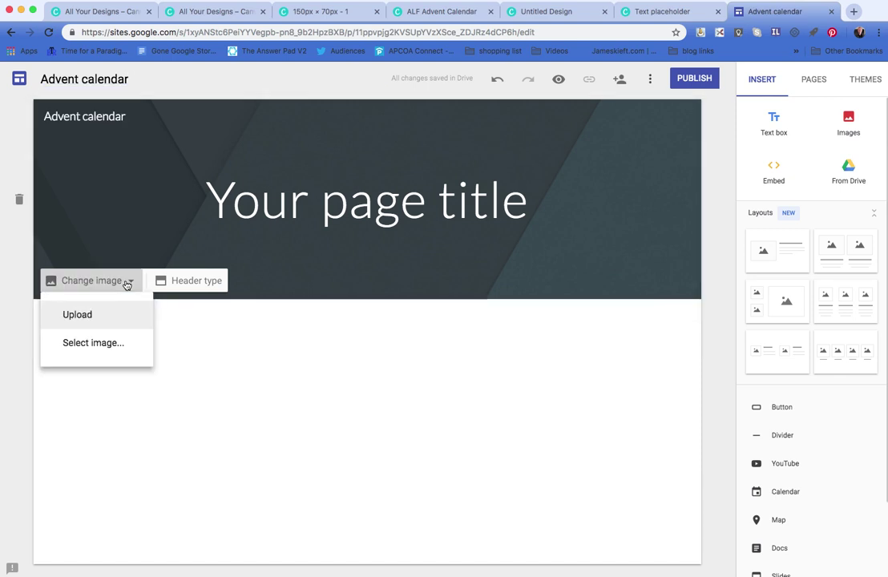
pyautogui.click(80, 324)
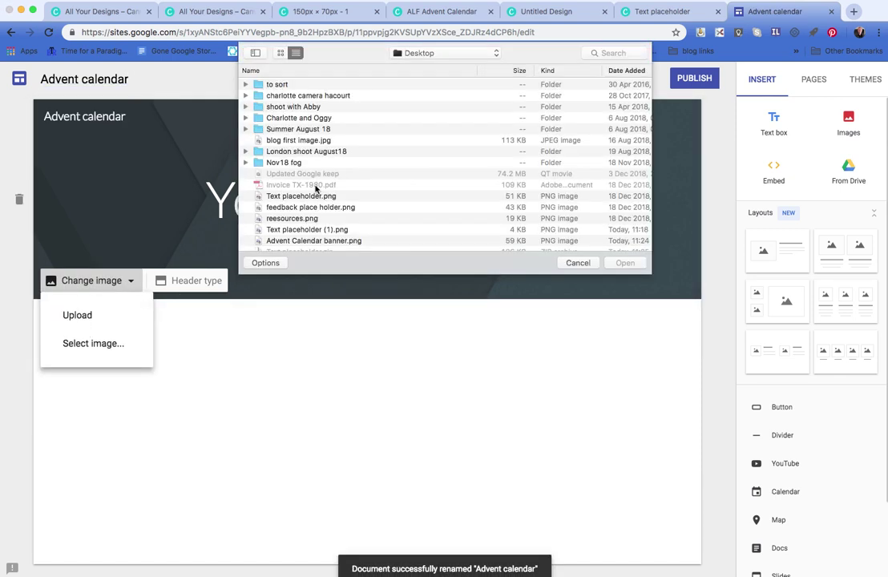
pyautogui.scroll(-2, 316, 188)
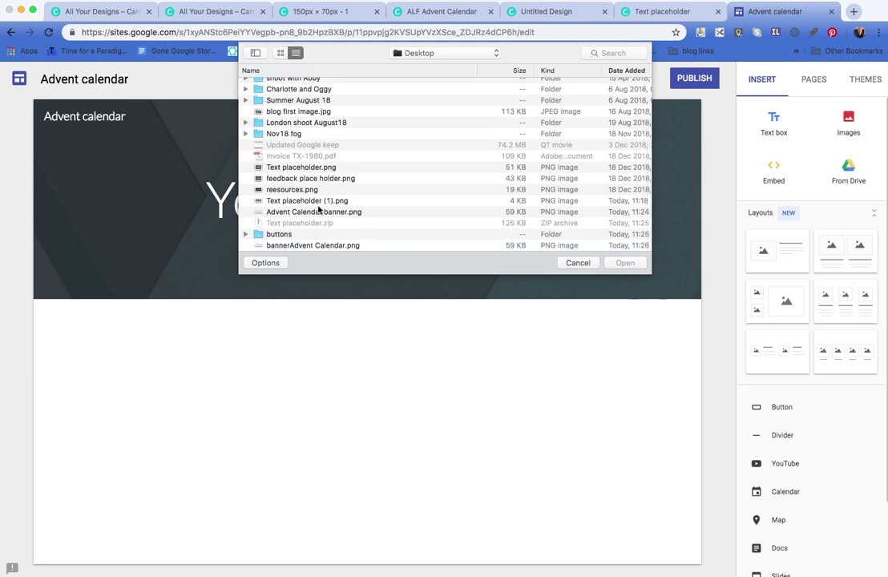
pyautogui.click(273, 211)
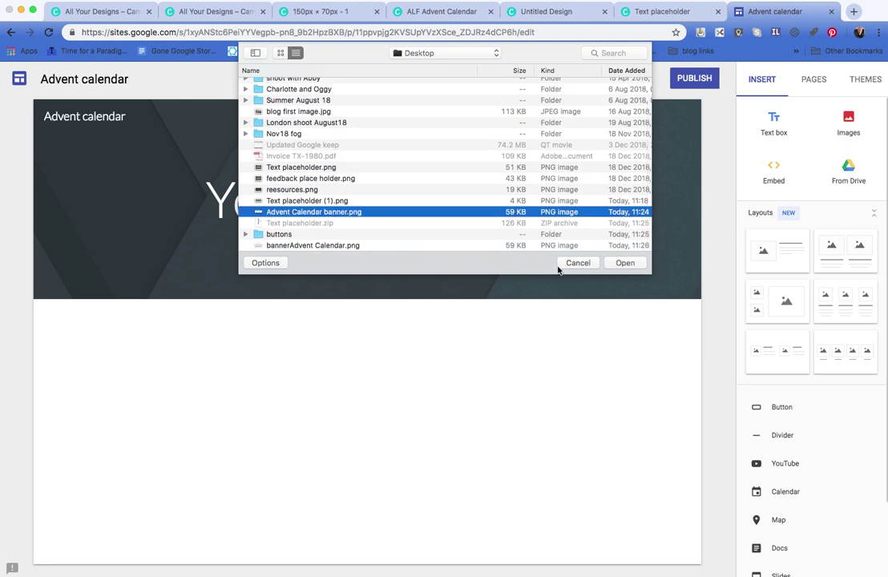
pyautogui.press('space')
pyautogui.press('space')
pyautogui.click(624, 263)
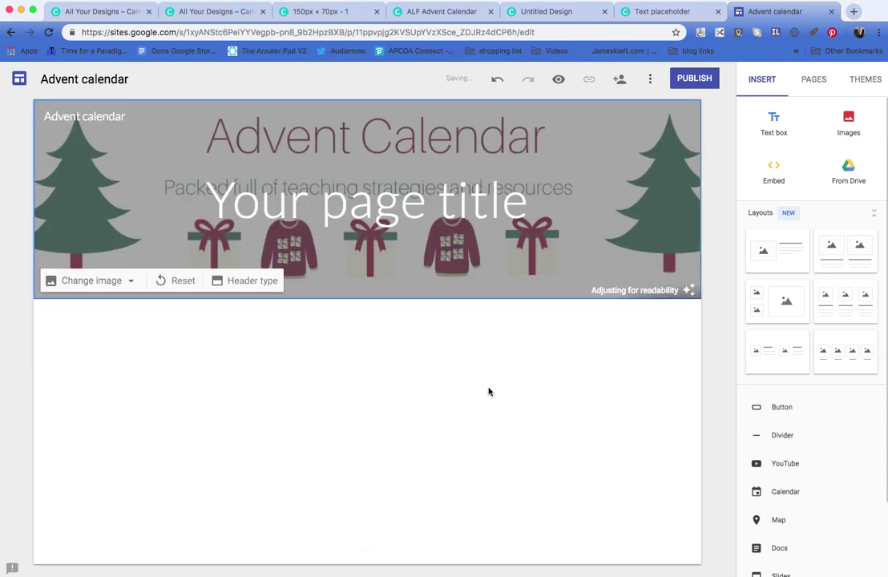
pyautogui.click(690, 291)
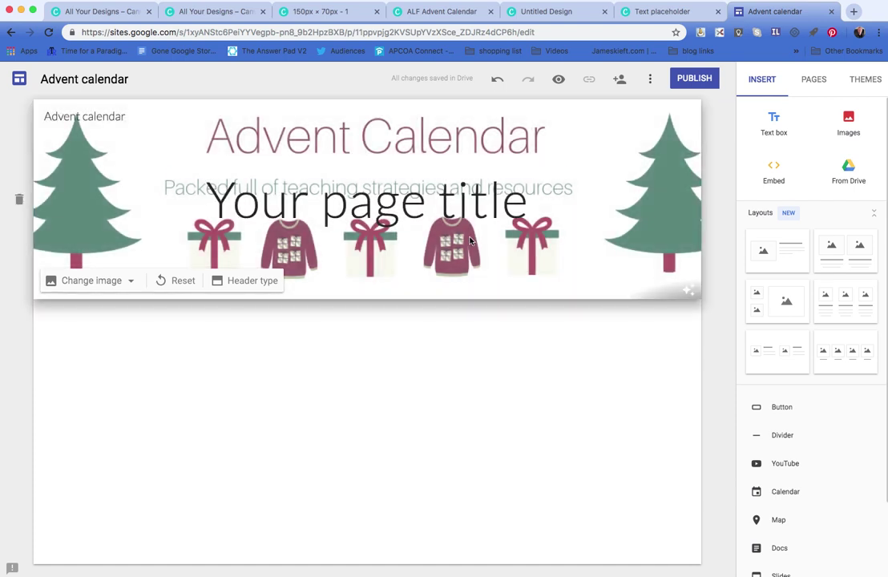
# Delete the placeholder page title box from the header
pyautogui.tripleClick(509, 172)
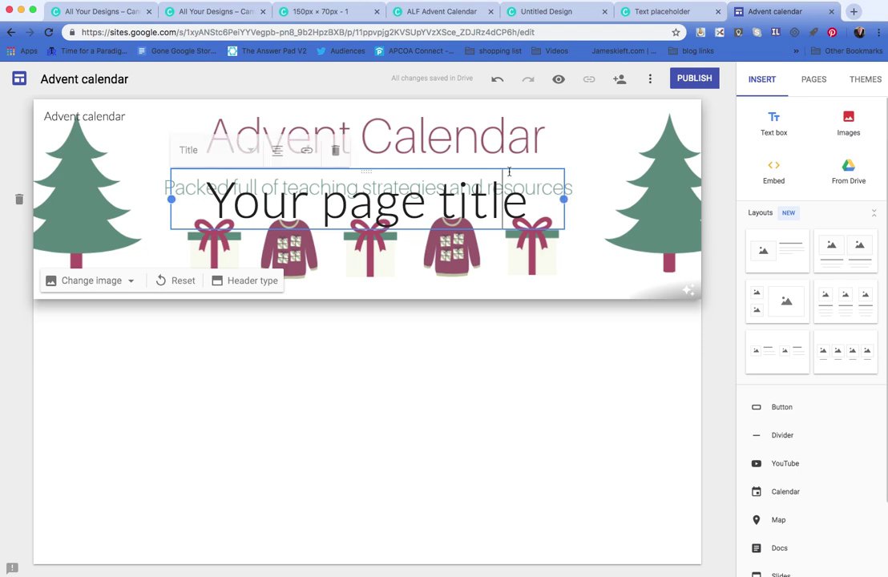
pyautogui.click(334, 150)
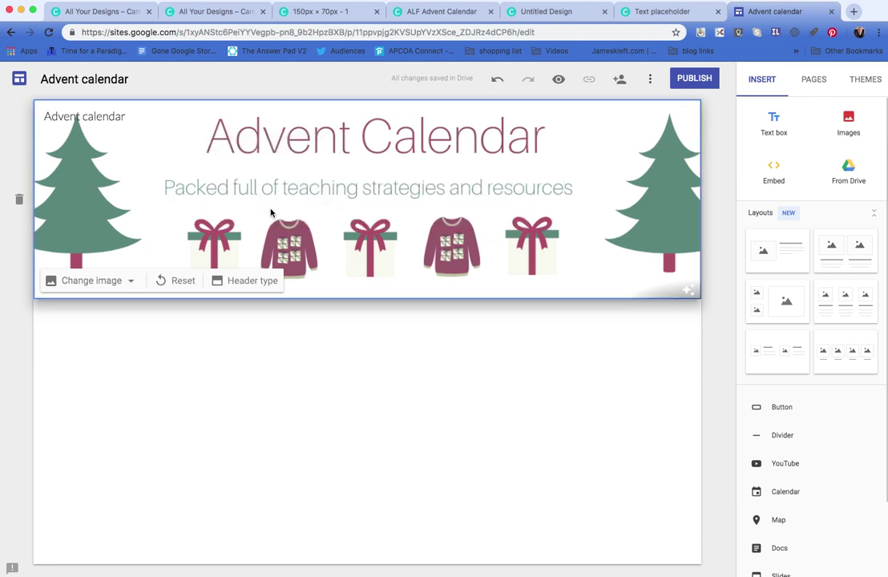
pyautogui.click(380, 356)
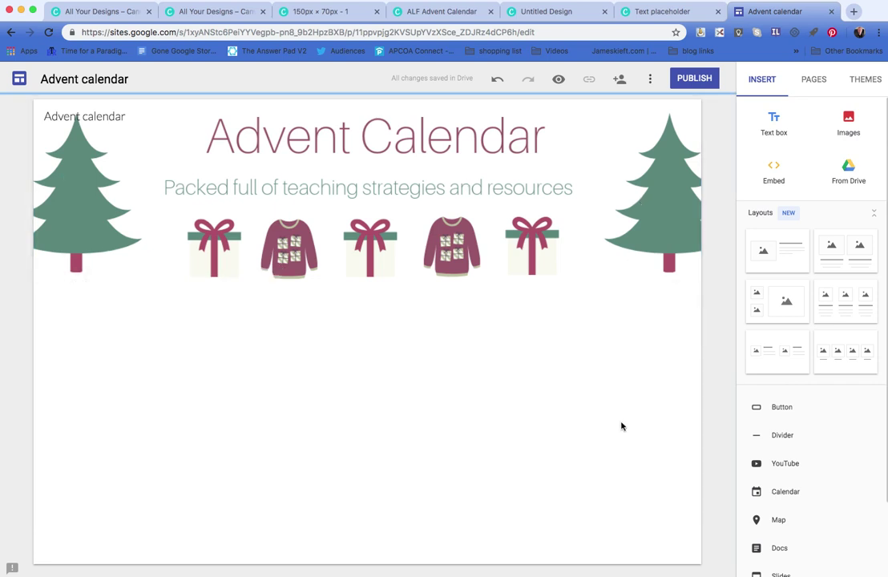
# Add a new page, Page 1, and delete its misspelled title box
pyautogui.click(815, 83)
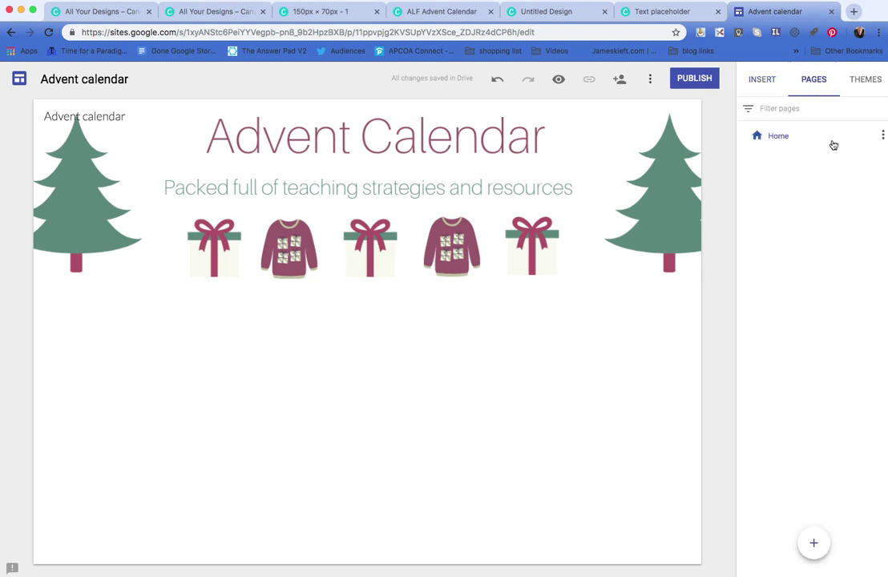
pyautogui.click(814, 542)
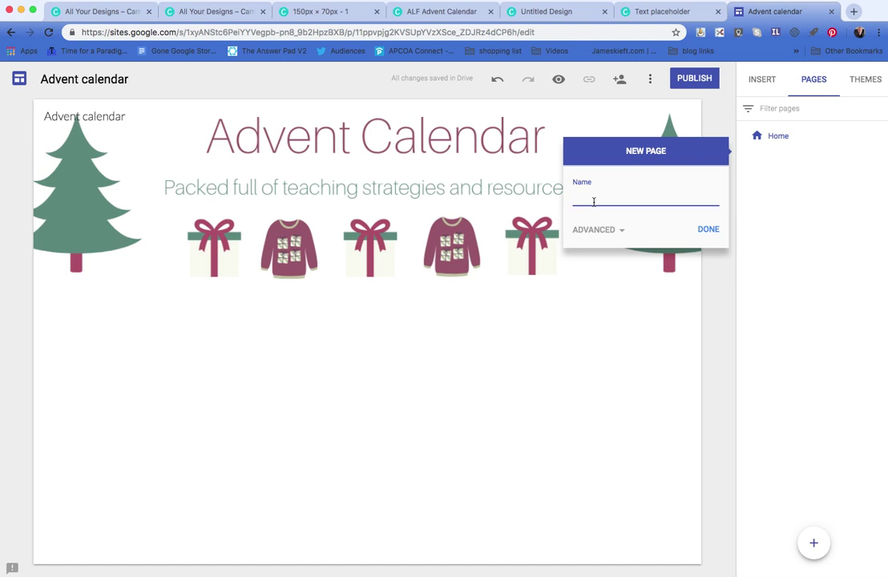
pyautogui.write('Page 1')
pyautogui.click(706, 229)
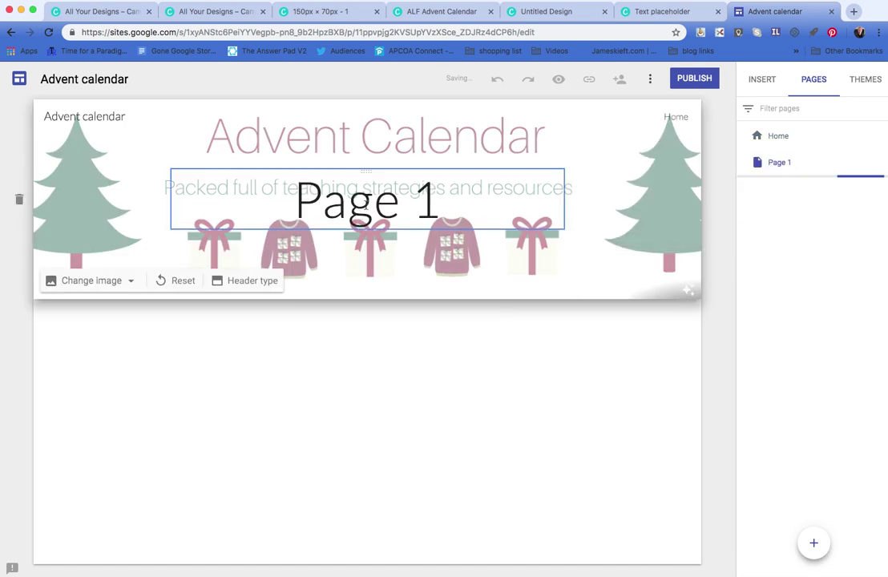
pyautogui.click(373, 192)
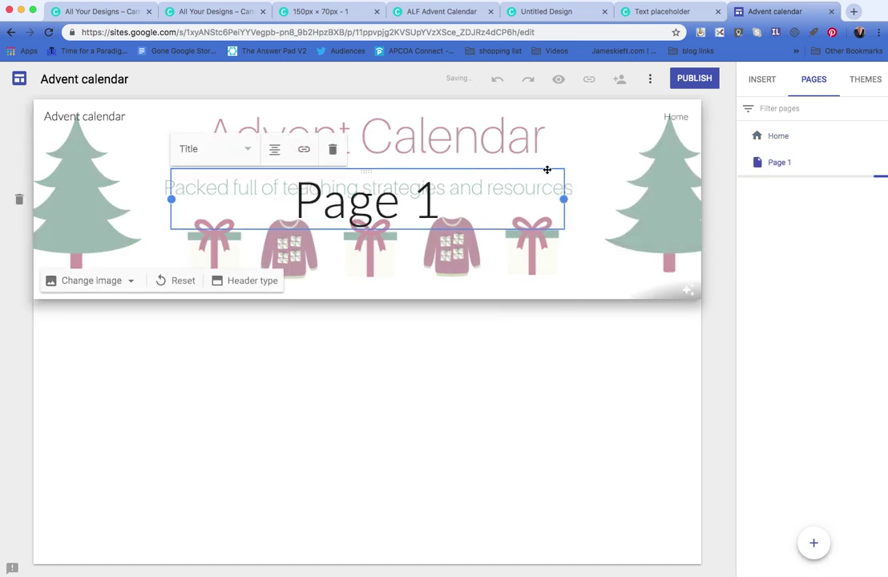
pyautogui.press('BackSpace')
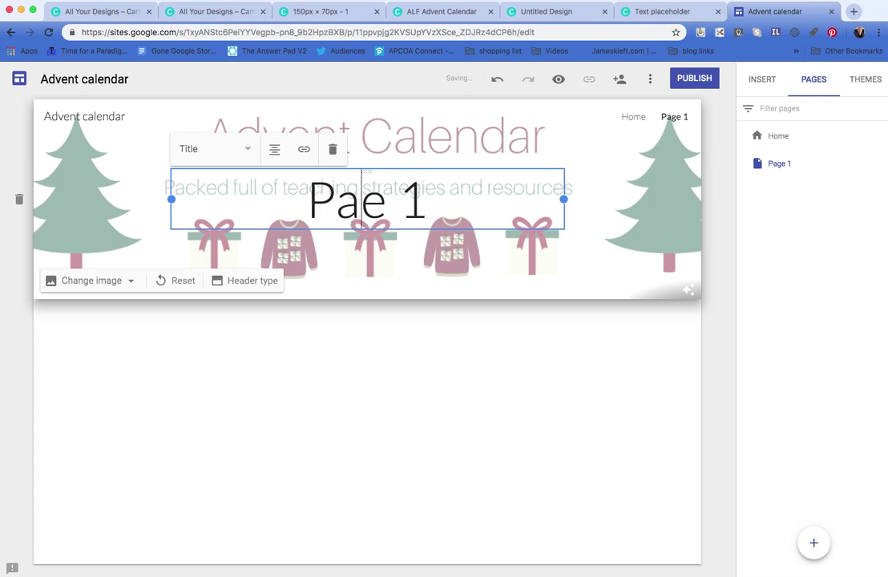
pyautogui.click(333, 152)
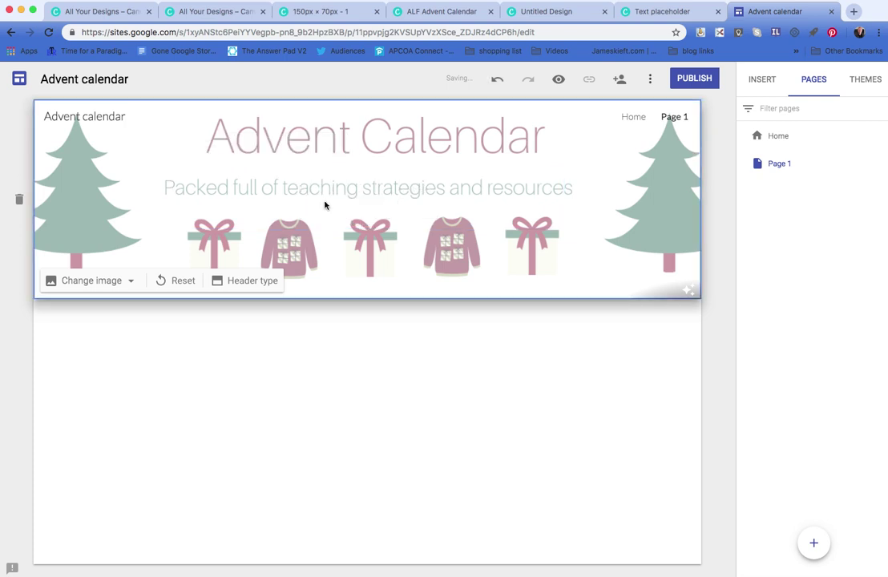
pyautogui.click(440, 448)
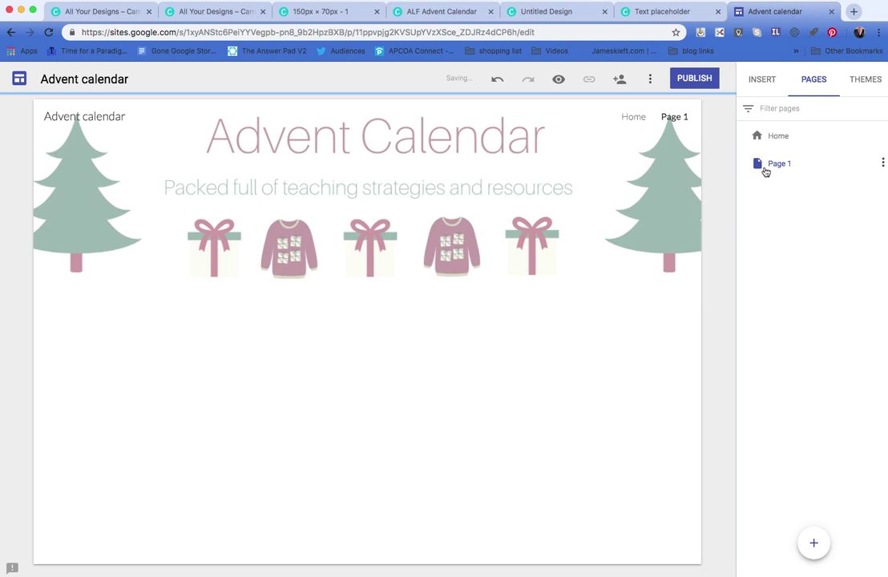
# Create two more pages named page 2 and page 3
pyautogui.click(883, 165)
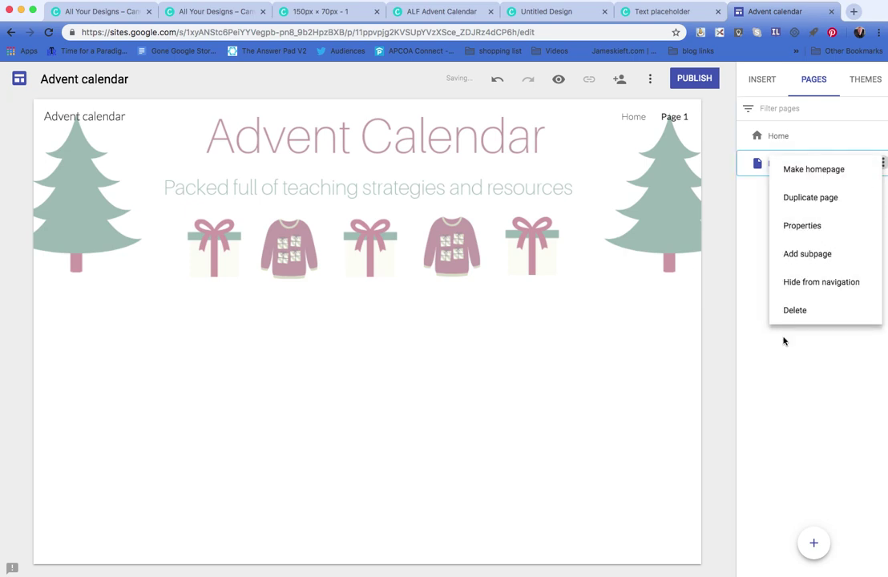
pyautogui.click(809, 405)
pyautogui.click(814, 543)
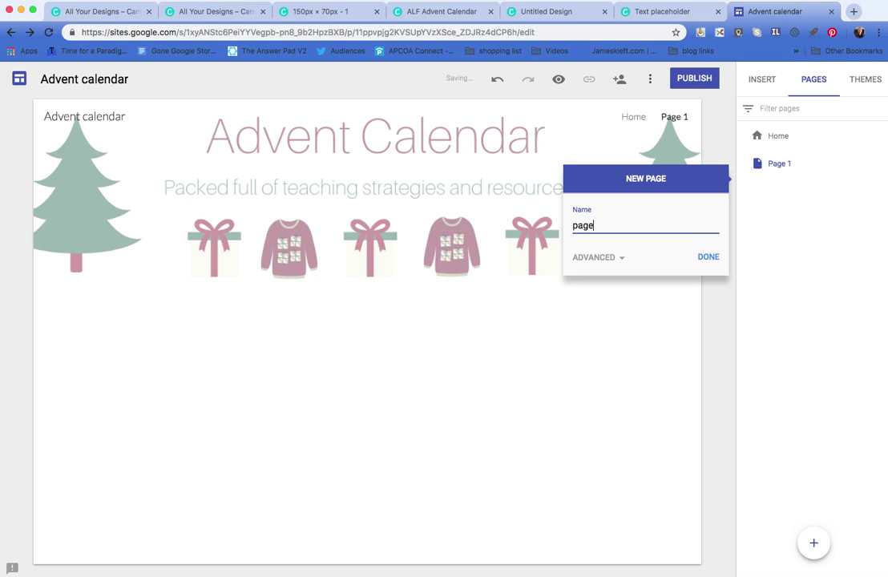
pyautogui.click(708, 257)
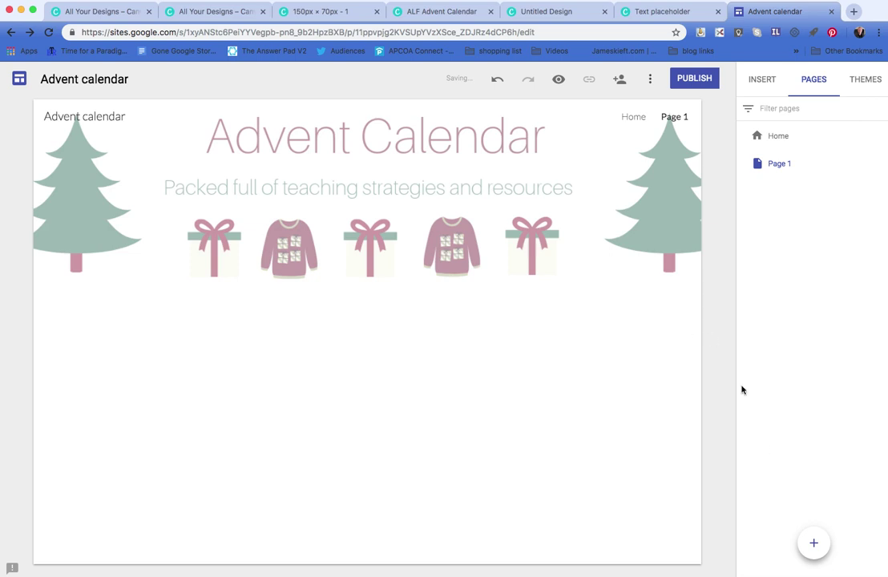
pyautogui.click(815, 545)
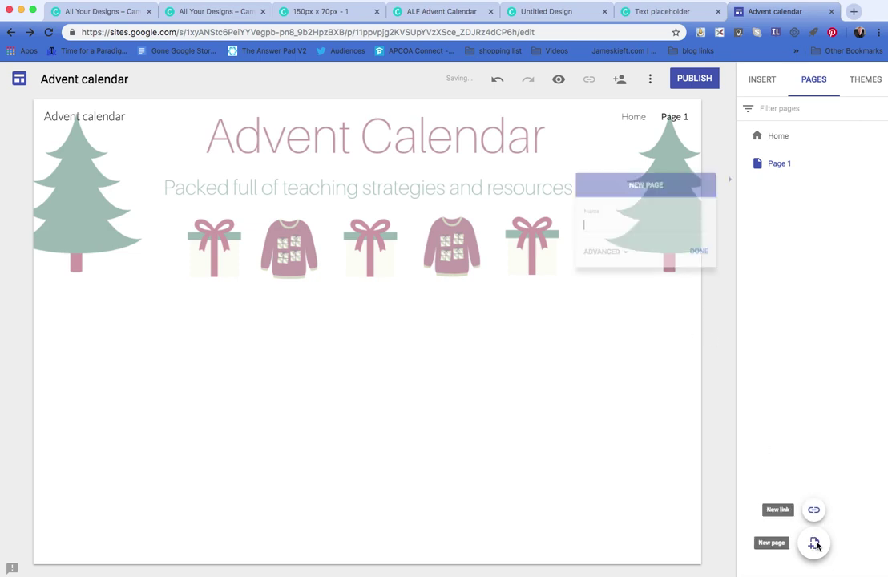
pyautogui.write('page 3')
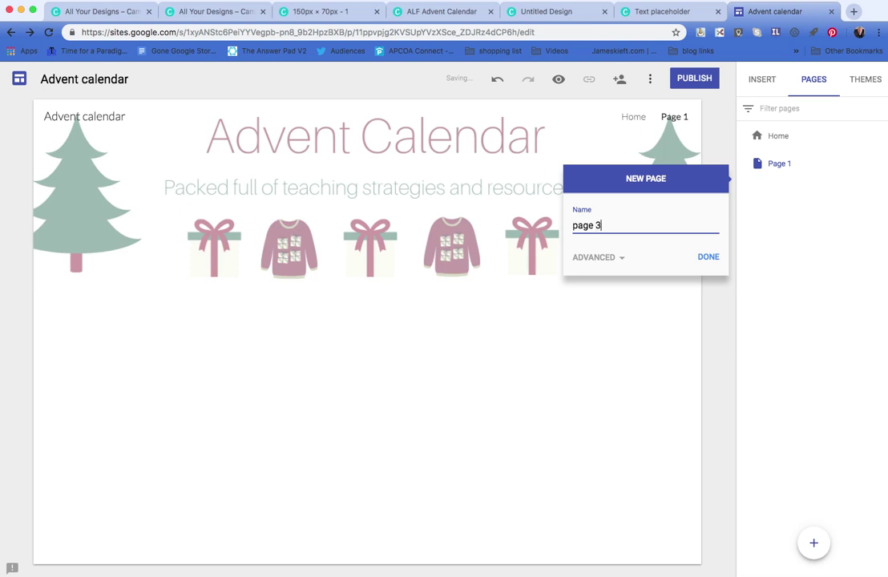
pyautogui.click(709, 257)
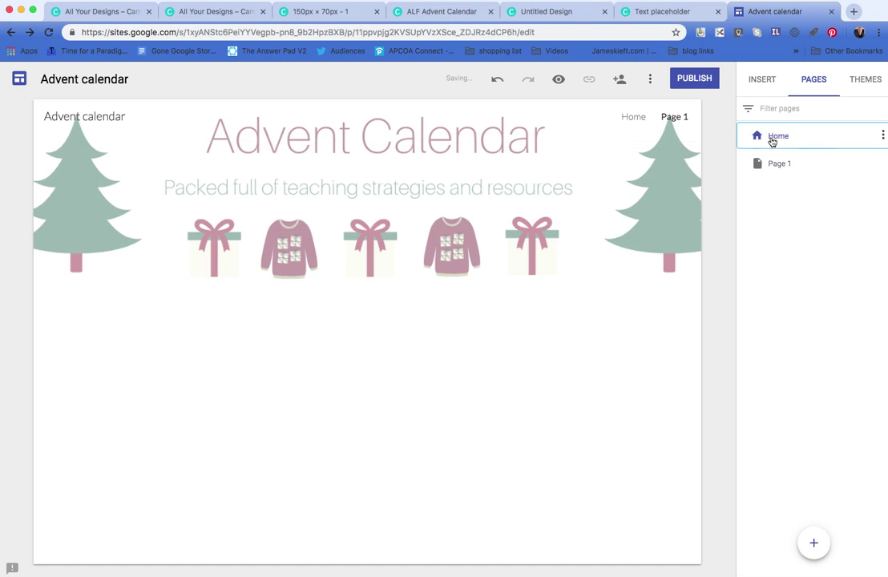
pyautogui.click(757, 139)
pyautogui.click(764, 81)
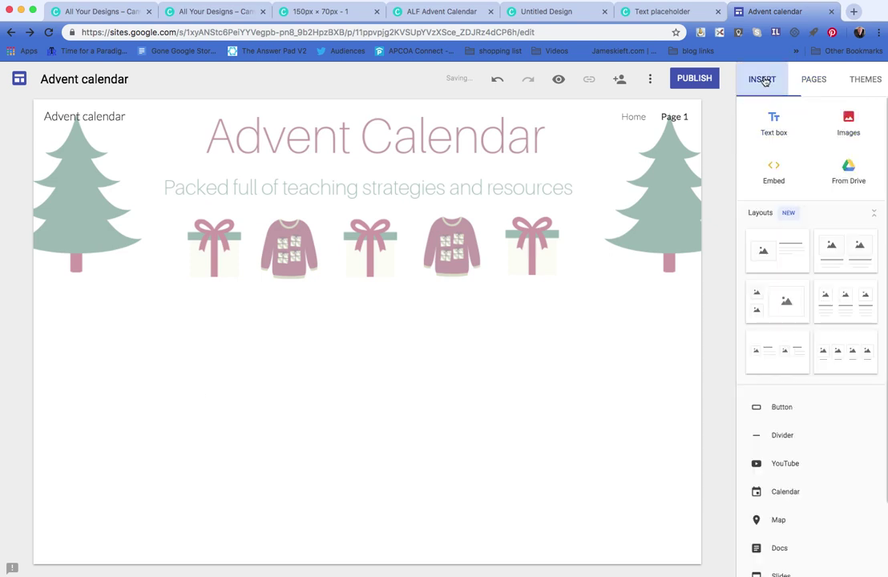
pyautogui.click(849, 122)
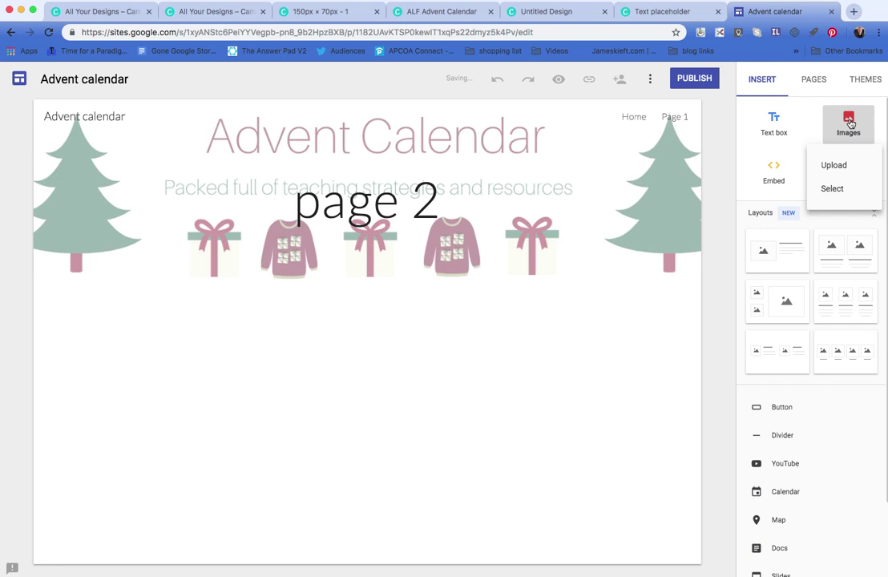
pyautogui.click(834, 167)
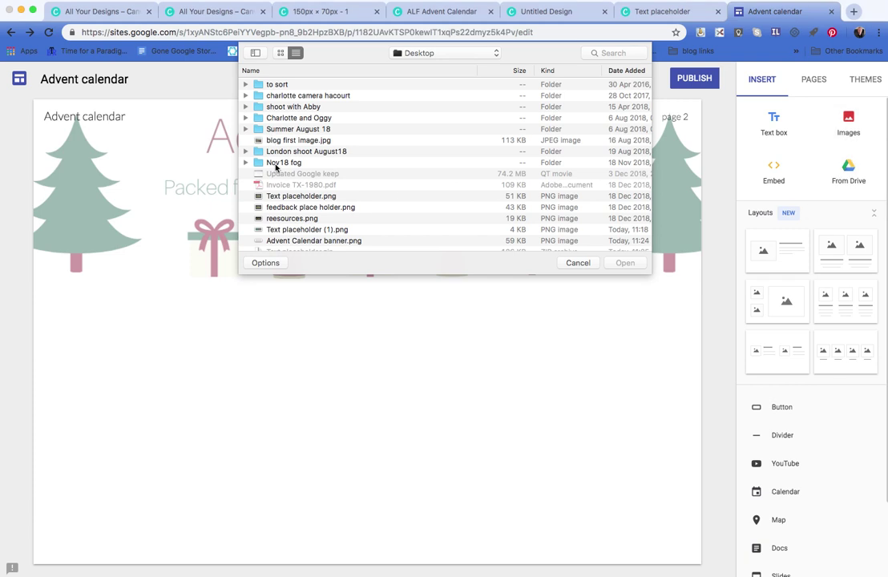
pyautogui.scroll(-2, 265, 177)
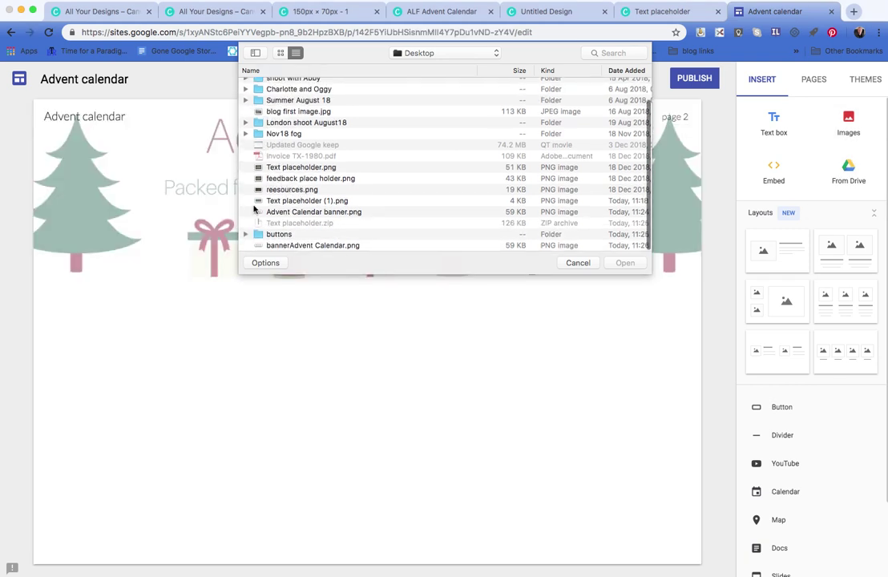
pyautogui.click(245, 234)
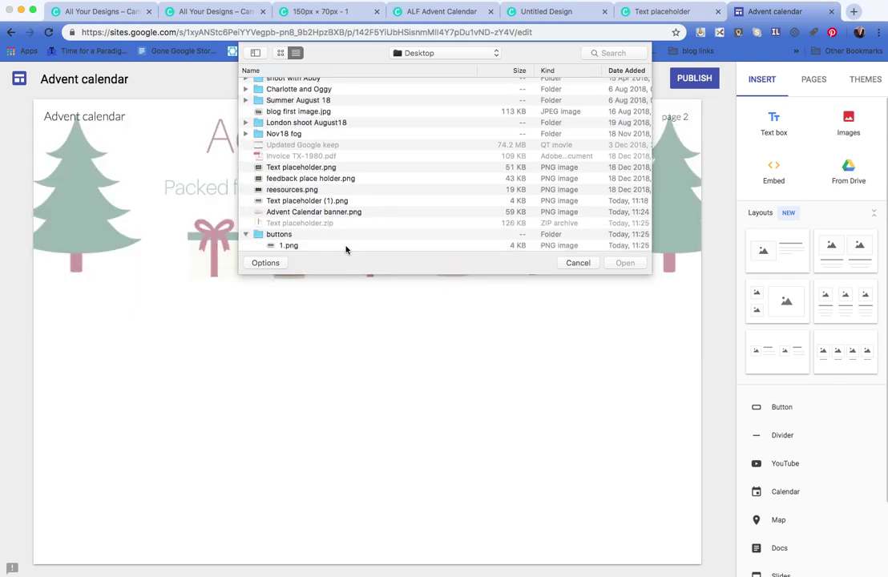
pyautogui.scroll(-5, 417, 229)
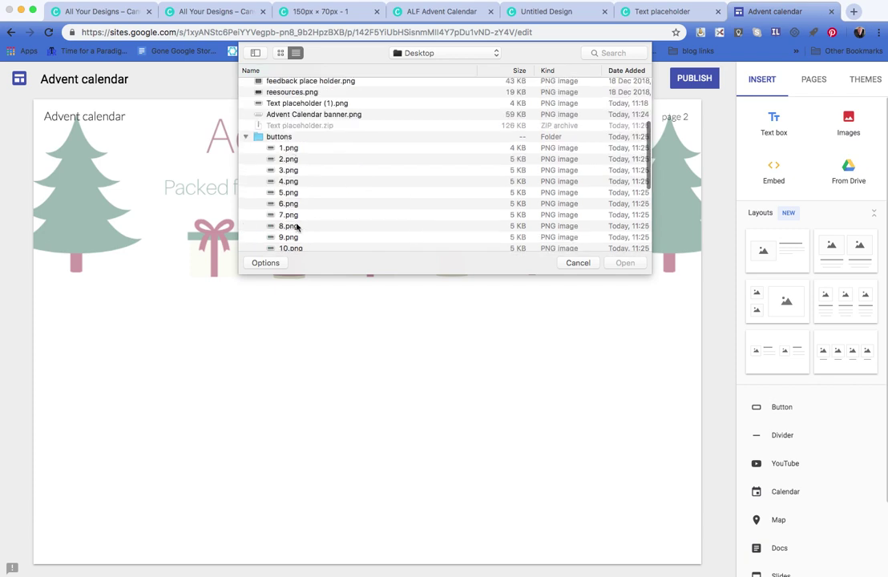
pyautogui.click(577, 263)
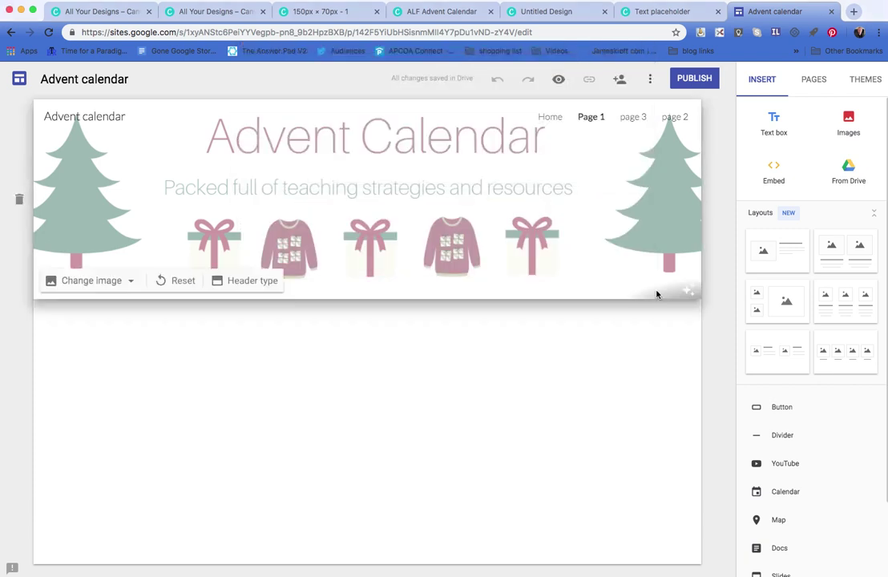
# Reorder the Pages list so page 2 comes before page 3
pyautogui.click(813, 81)
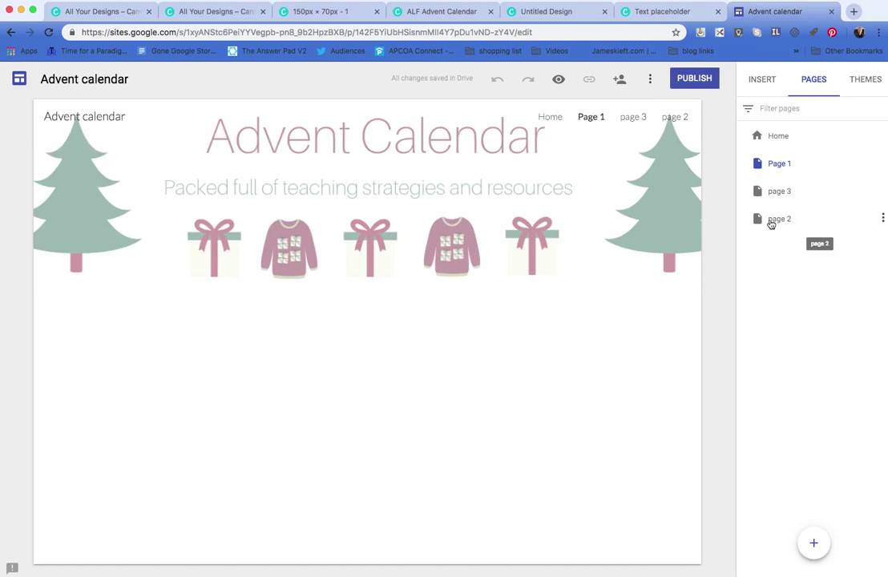
pyautogui.moveTo(880, 215); pyautogui.dragTo(880, 191)
pyautogui.moveTo(810, 221); pyautogui.dragTo(748, 218)
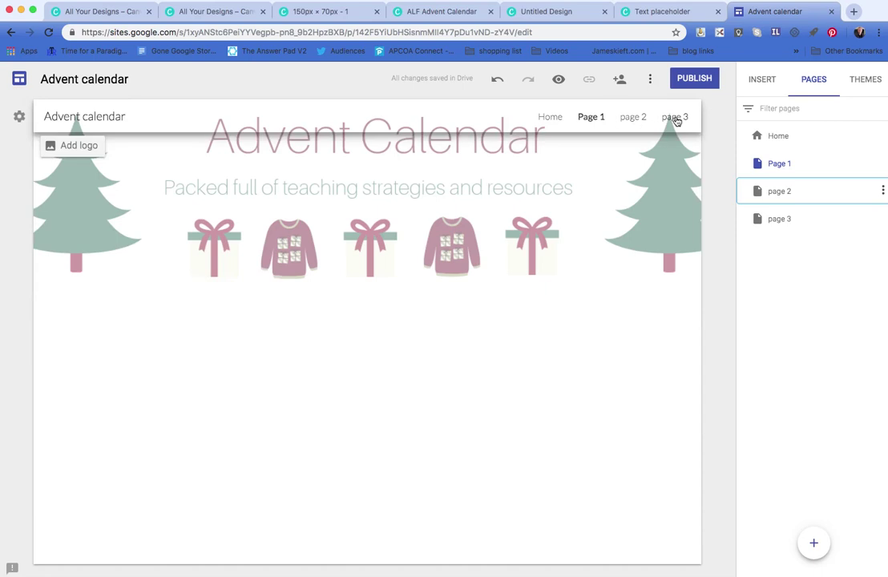
# Hide page 2 and page 3 from the site navigation
pyautogui.click(883, 192)
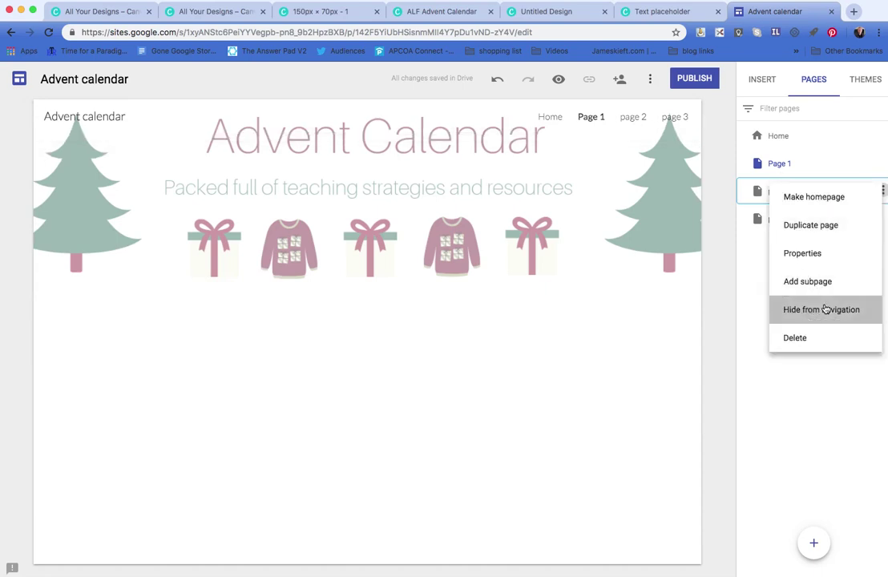
pyautogui.click(796, 310)
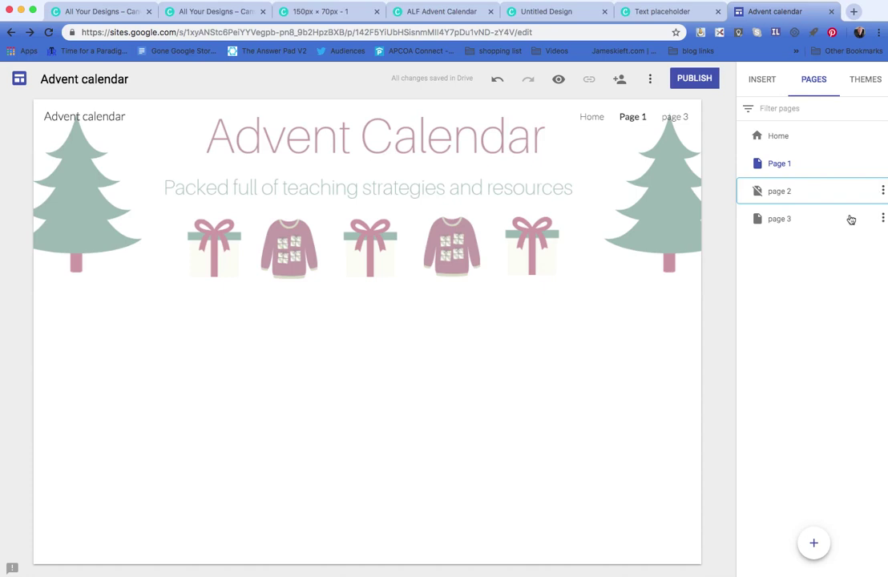
pyautogui.click(883, 219)
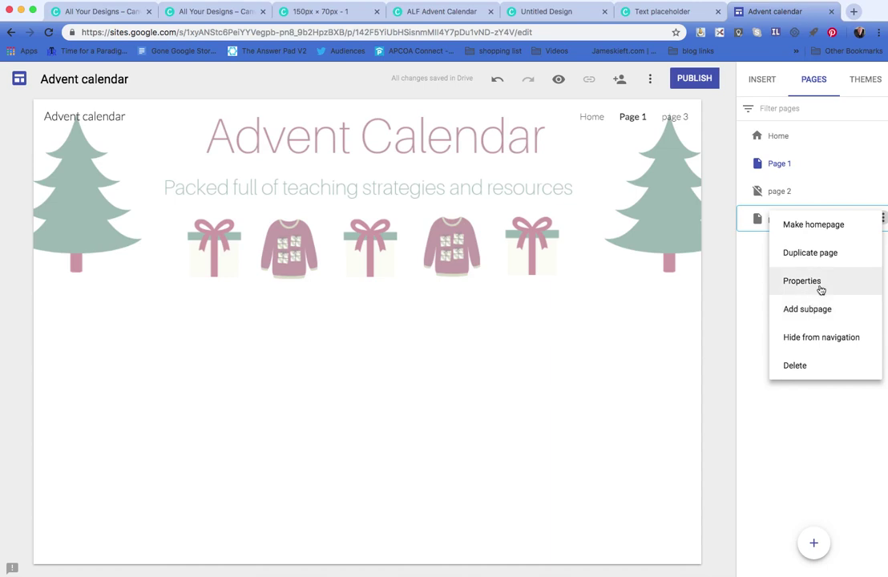
pyautogui.click(830, 339)
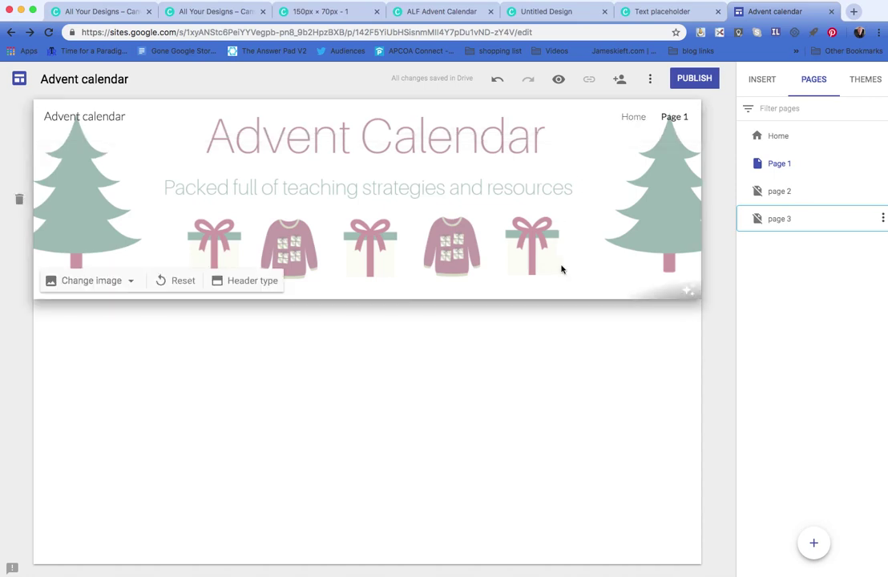
pyautogui.click(773, 138)
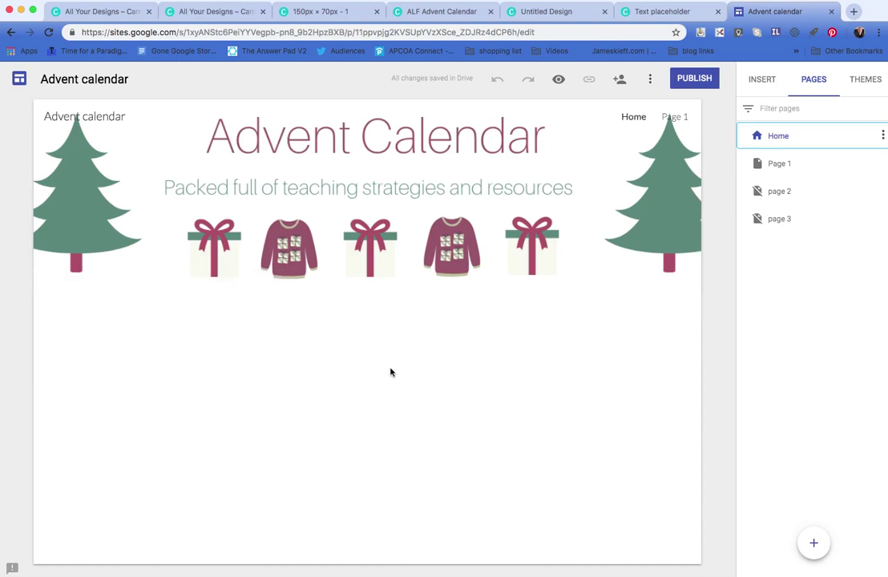
# Upload the 1.png jumper button from the Desktop buttons folder below the banner
pyautogui.click(764, 85)
pyautogui.click(851, 125)
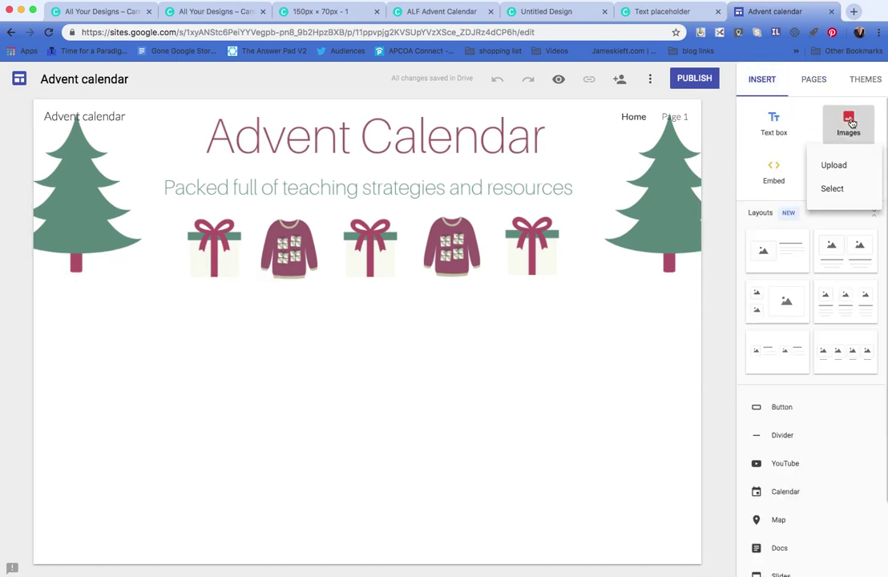
pyautogui.click(835, 167)
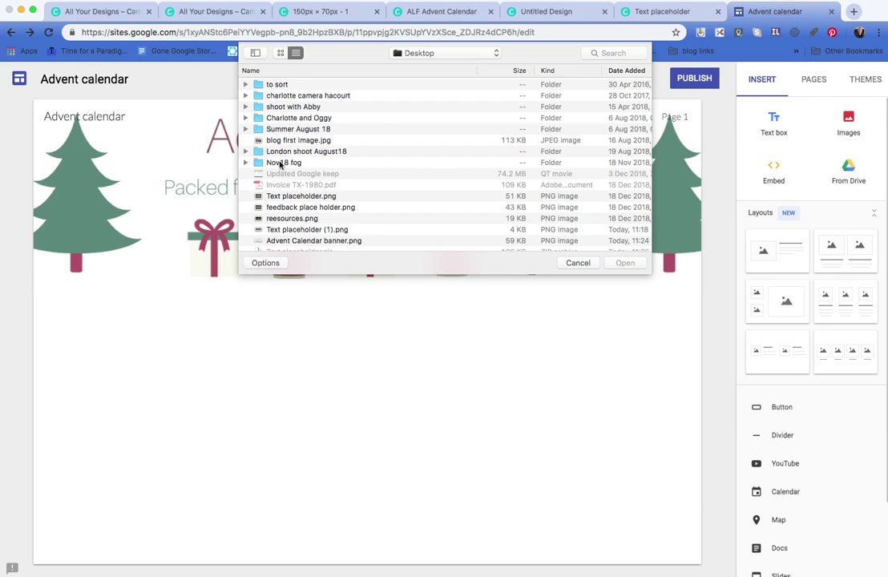
pyautogui.scroll(-3, 301, 190)
pyautogui.click(290, 210)
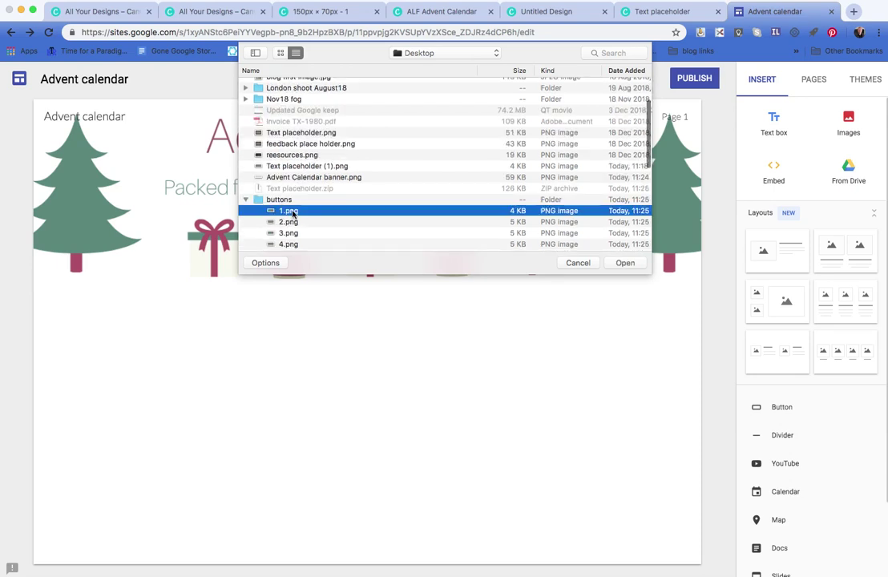
pyautogui.click(624, 264)
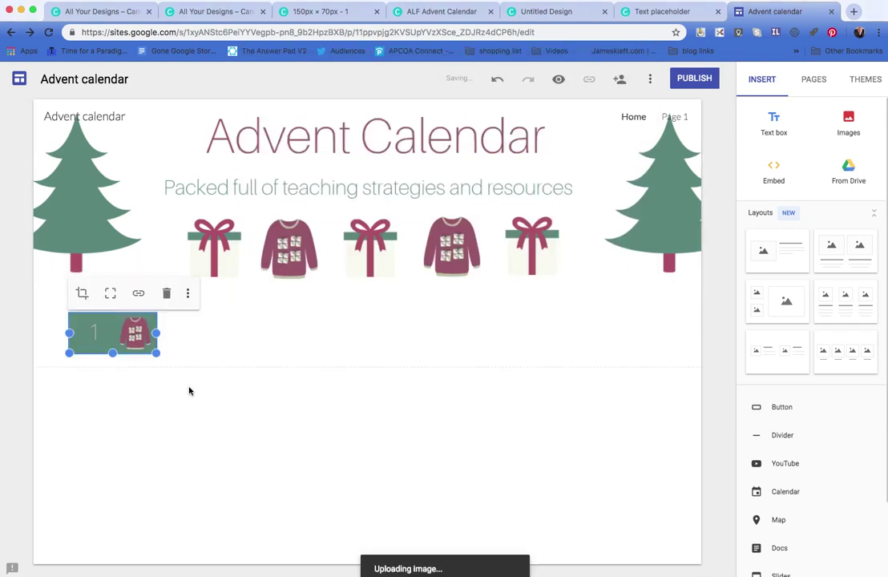
pyautogui.click(249, 335)
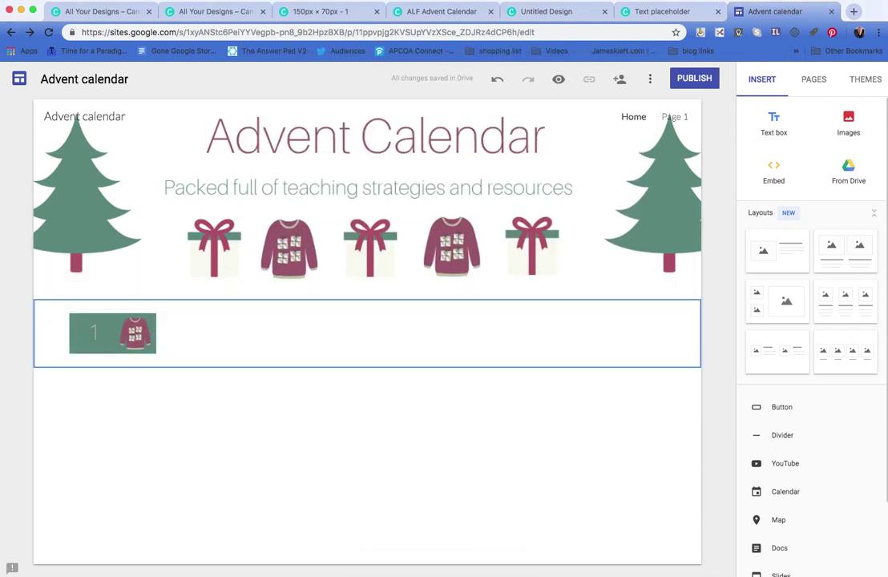
pyautogui.click(769, 80)
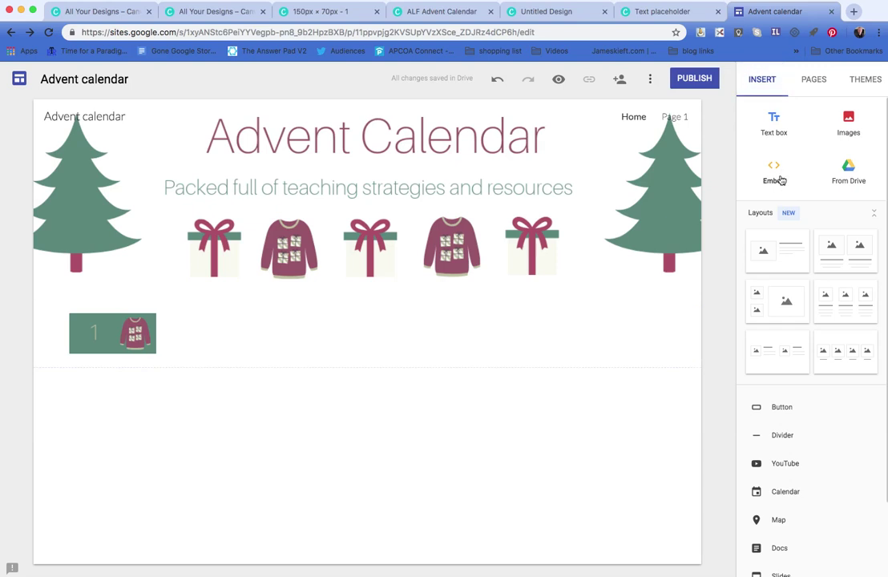
pyautogui.click(843, 122)
# Upload jumper images 2.png and 3.png beside image 1
pyautogui.moveTo(481, 237)
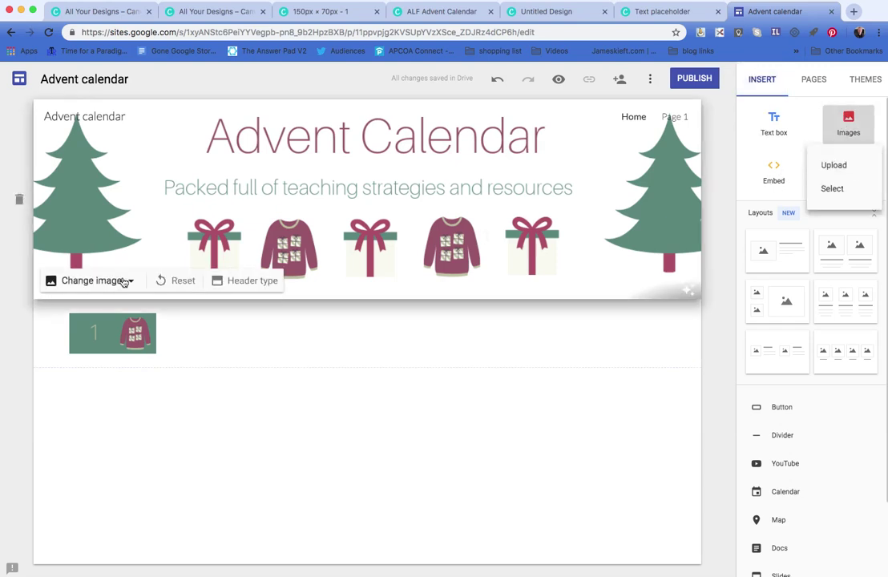
pyautogui.click(842, 168)
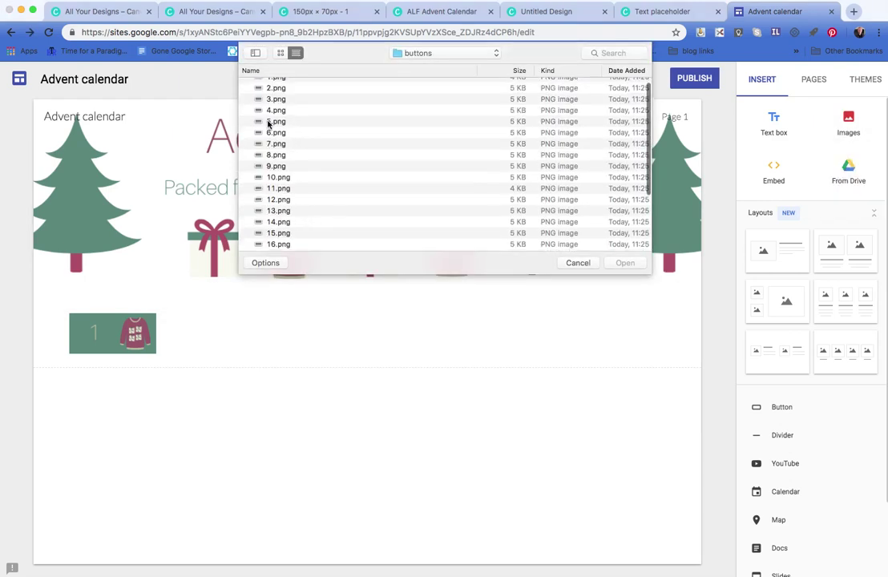
pyautogui.click(273, 95)
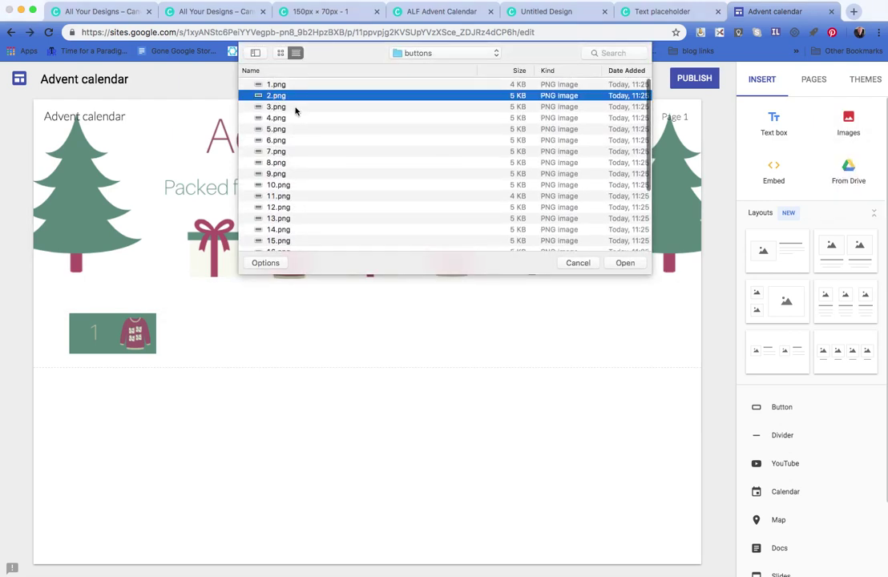
pyautogui.click(625, 262)
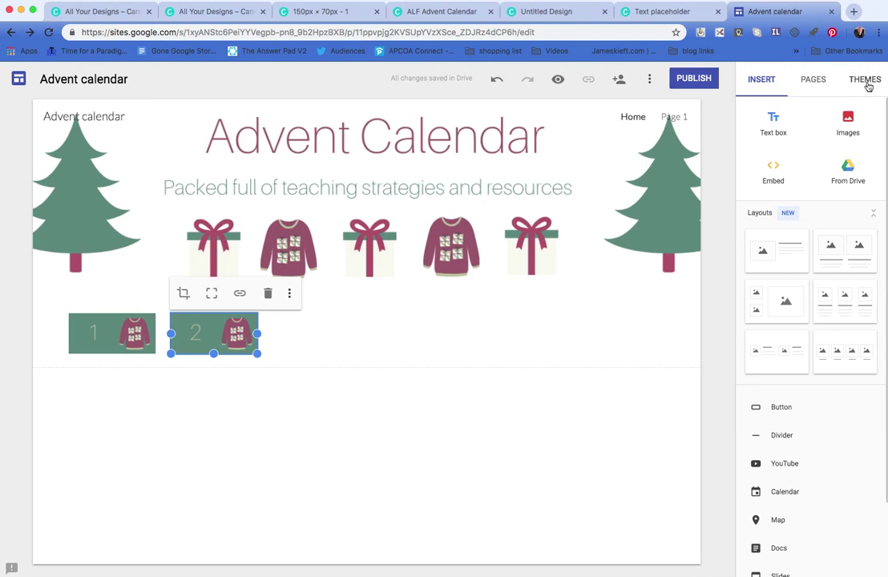
pyautogui.click(848, 125)
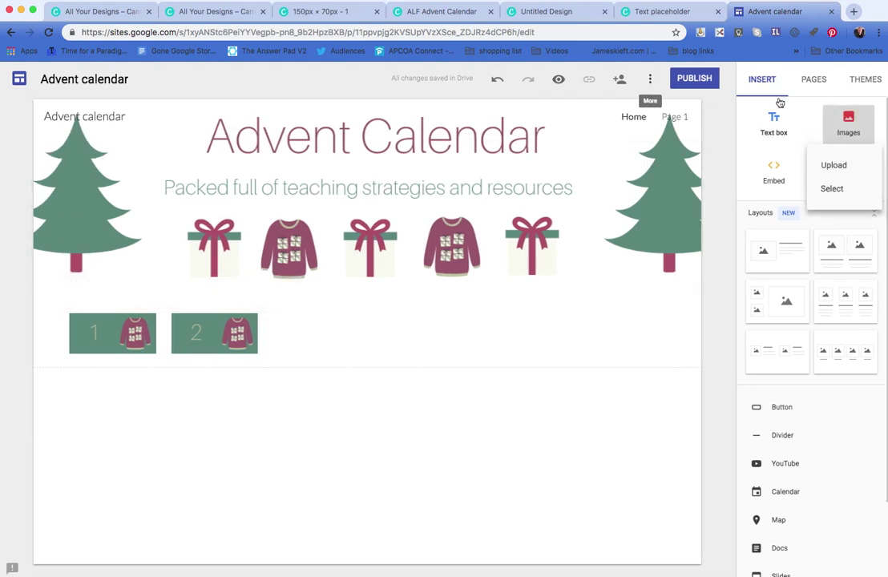
pyautogui.click(832, 164)
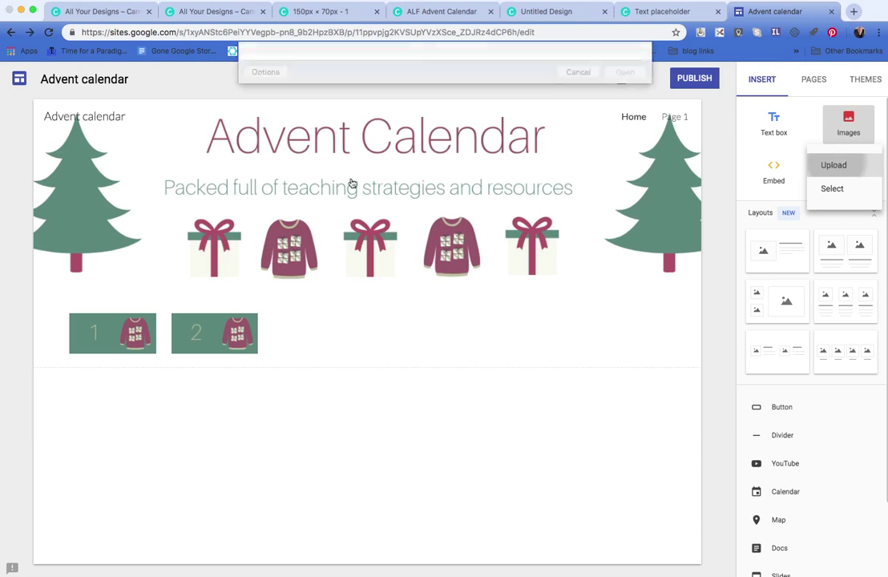
pyautogui.click(274, 107)
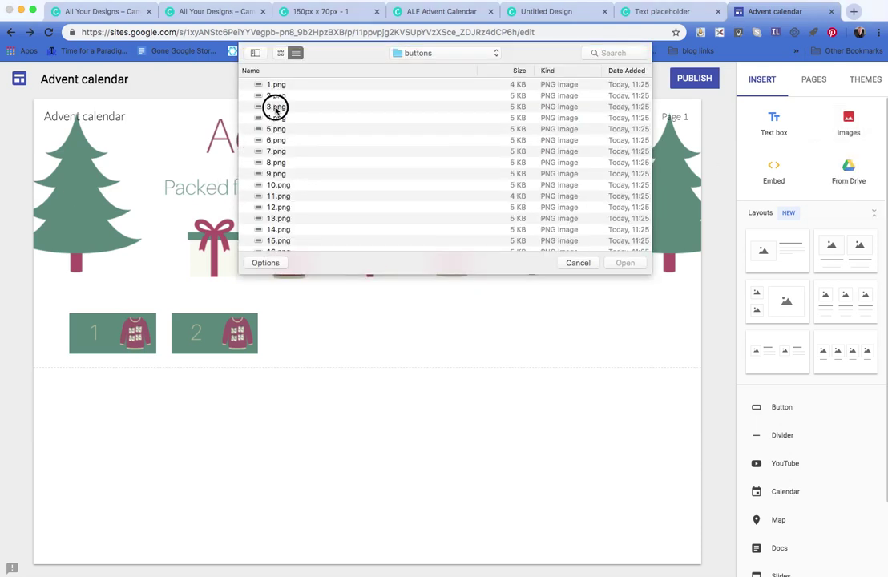
pyautogui.click(623, 263)
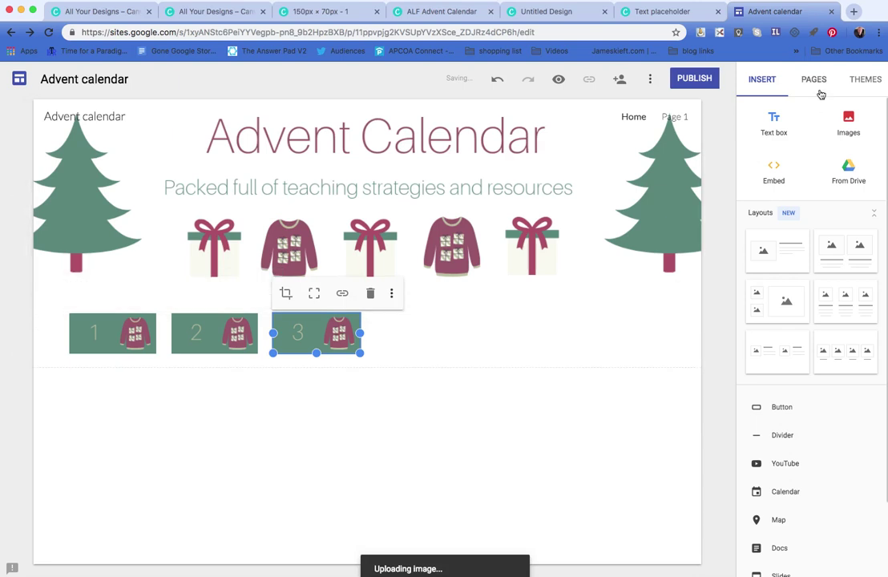
pyautogui.click(768, 83)
# Upload jumper images 4.png, 5.png and 6.png to complete the row of six
pyautogui.click(848, 127)
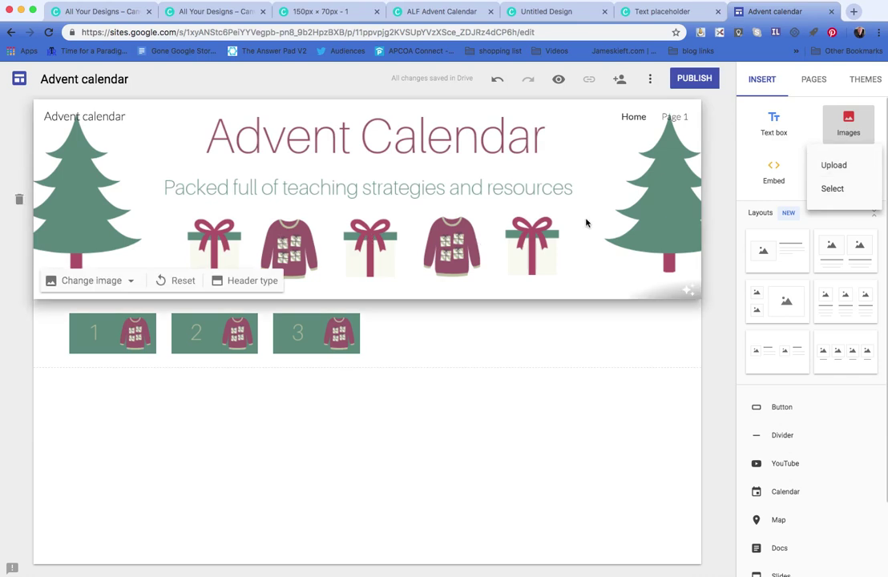
pyautogui.click(832, 165)
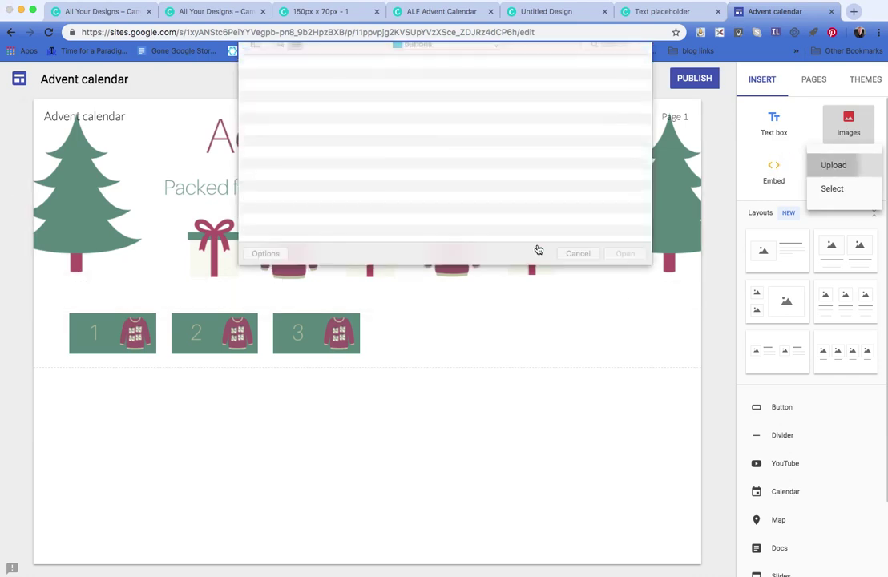
pyautogui.click(269, 118)
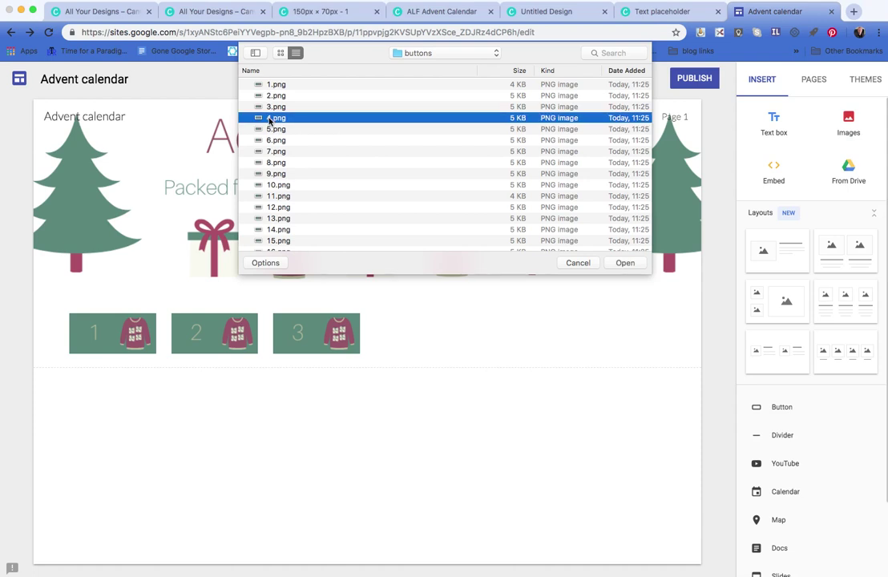
pyautogui.click(630, 262)
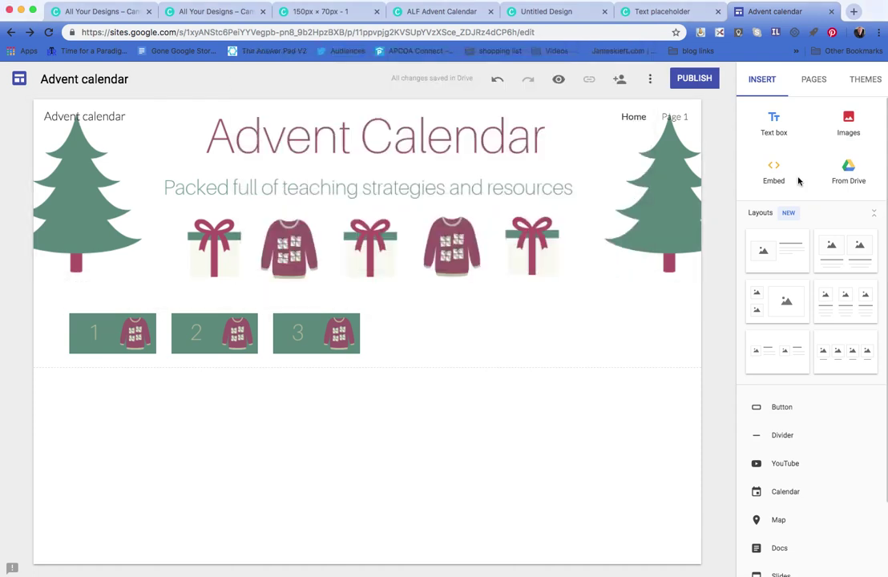
pyautogui.click(848, 118)
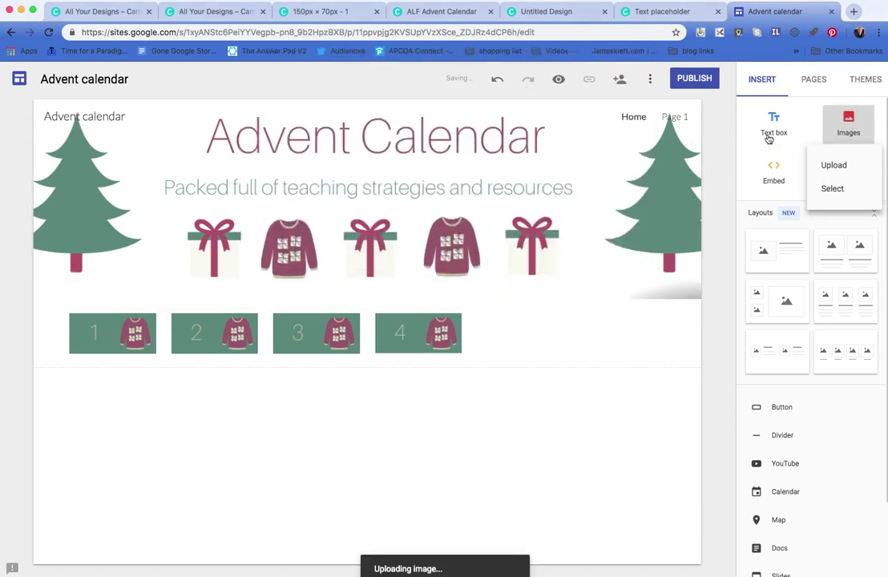
pyautogui.click(834, 166)
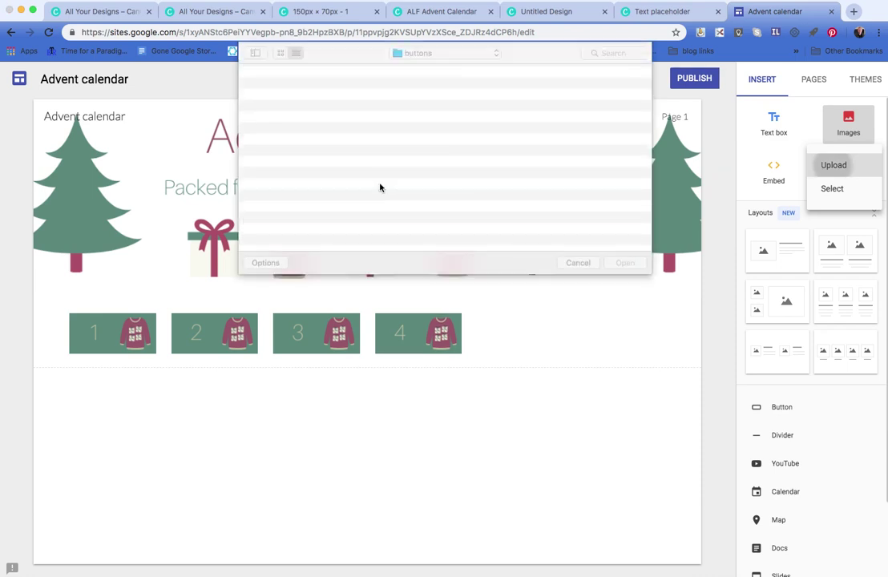
pyautogui.click(271, 130)
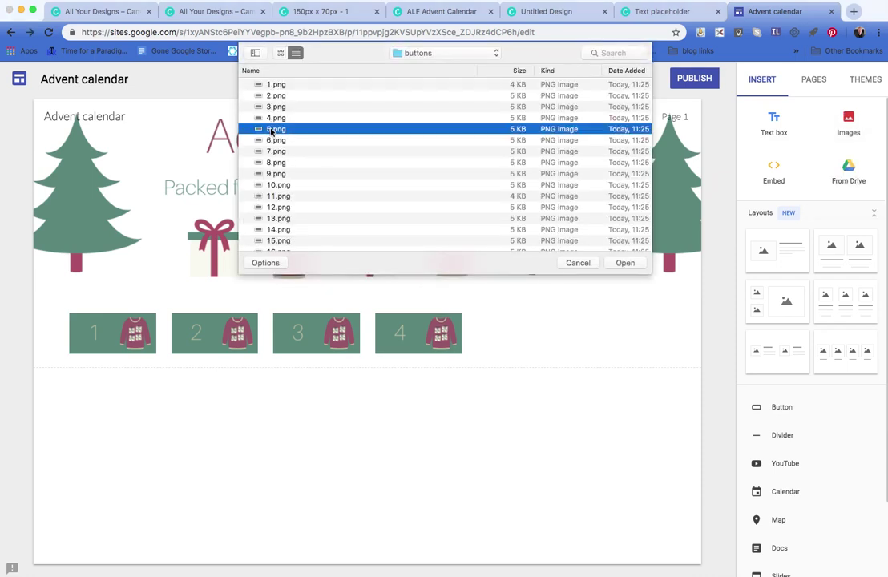
pyautogui.click(625, 262)
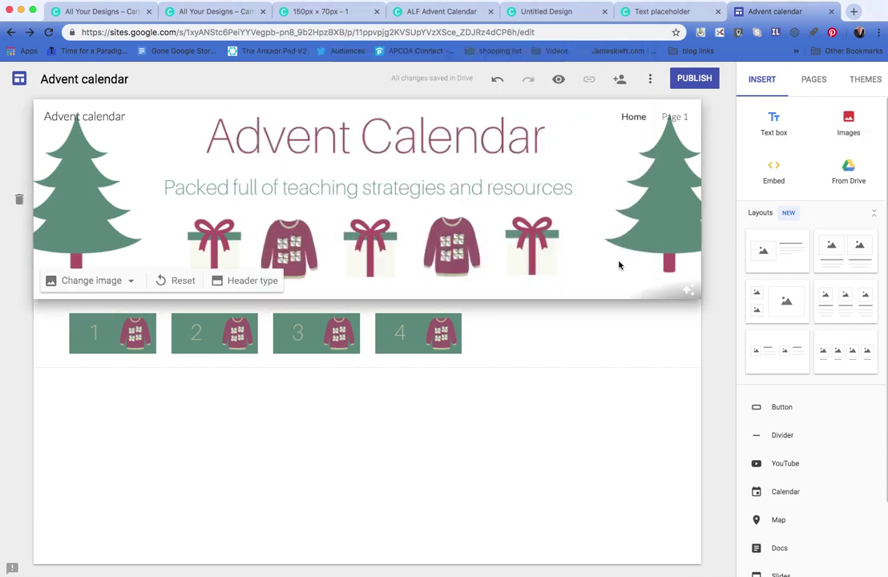
pyautogui.click(849, 125)
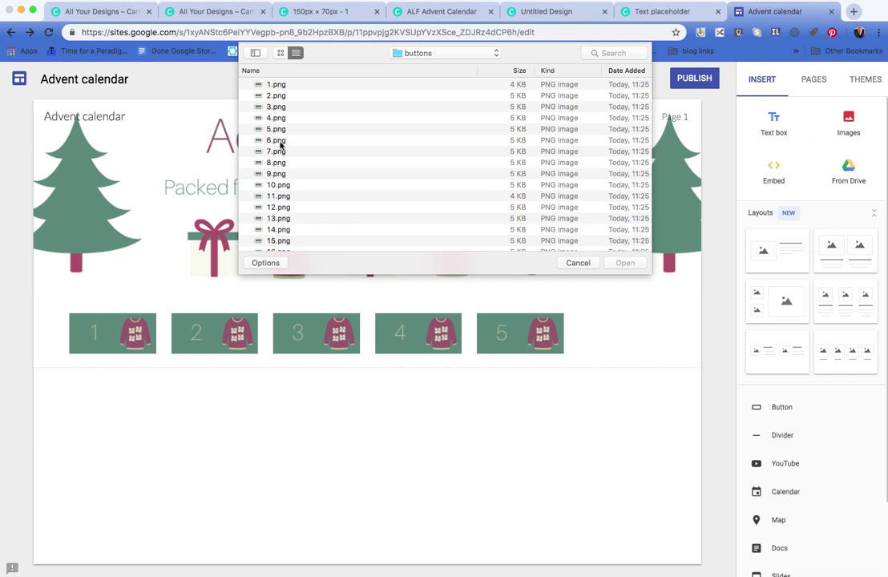
pyautogui.click(276, 141)
pyautogui.click(624, 261)
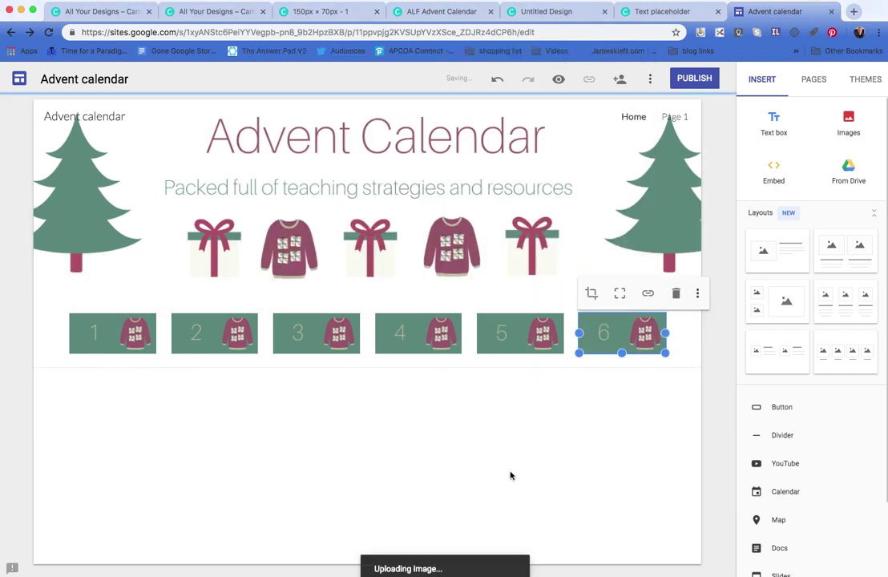
pyautogui.click(536, 468)
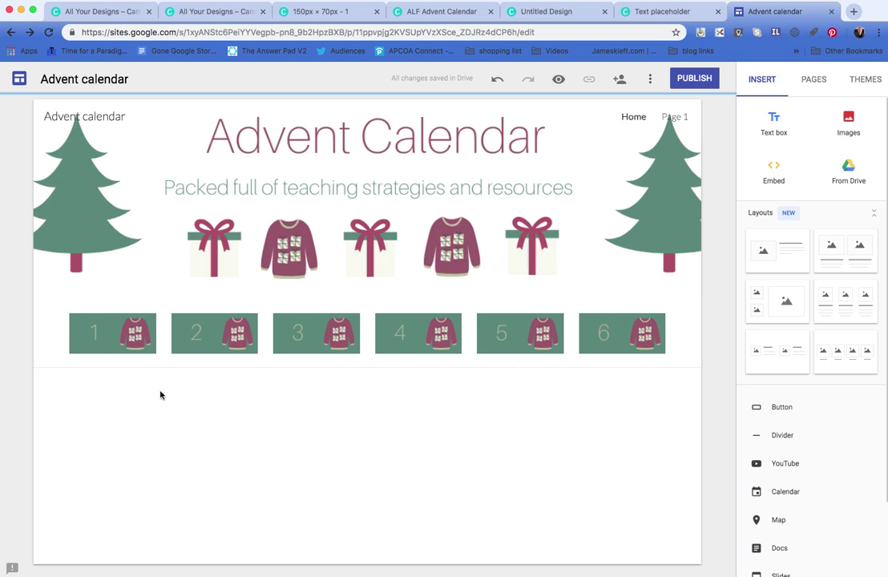
pyautogui.click(113, 336)
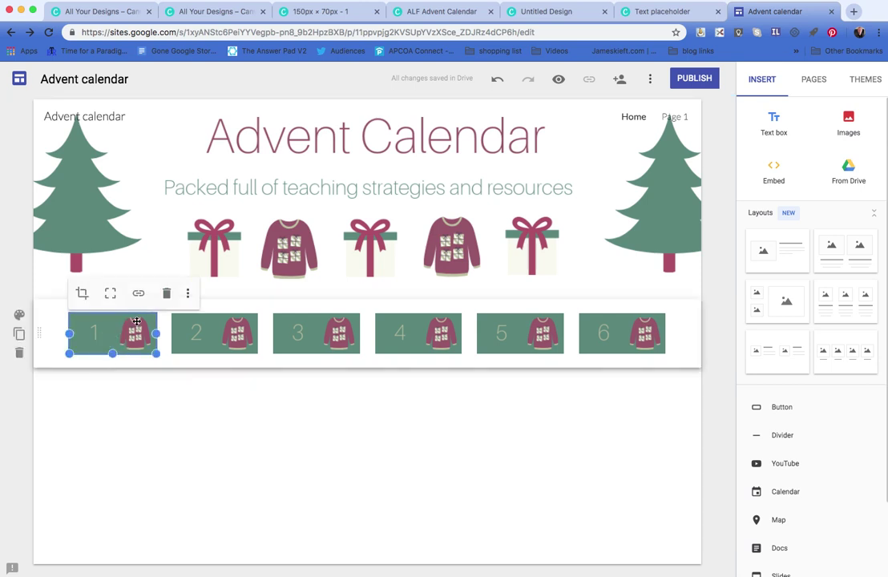
# Link jumper image 1 to Page 1 under This site
pyautogui.click(138, 296)
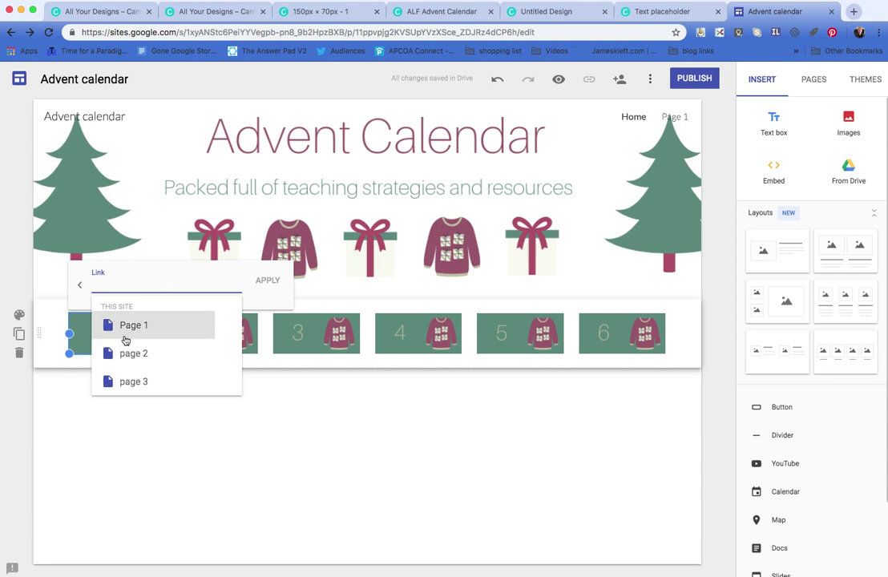
pyautogui.click(133, 325)
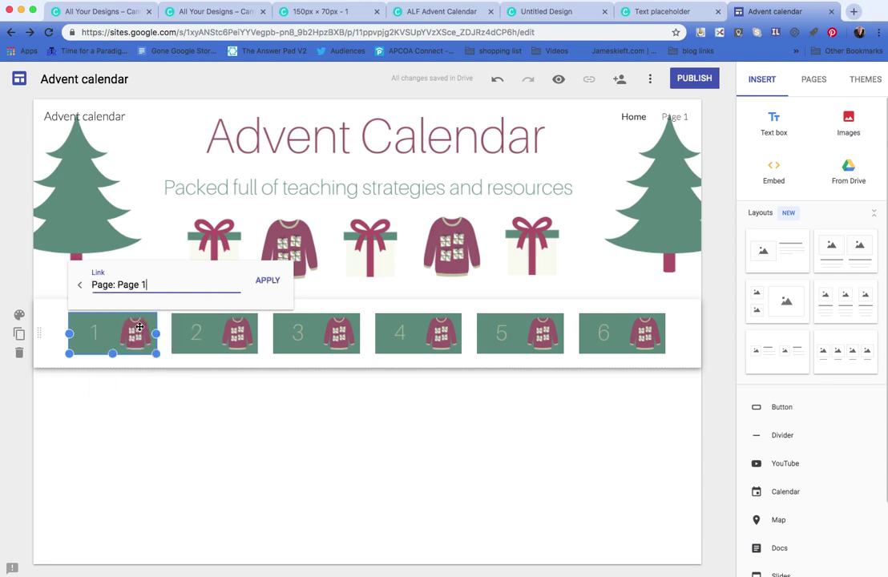
pyautogui.click(259, 281)
pyautogui.click(257, 476)
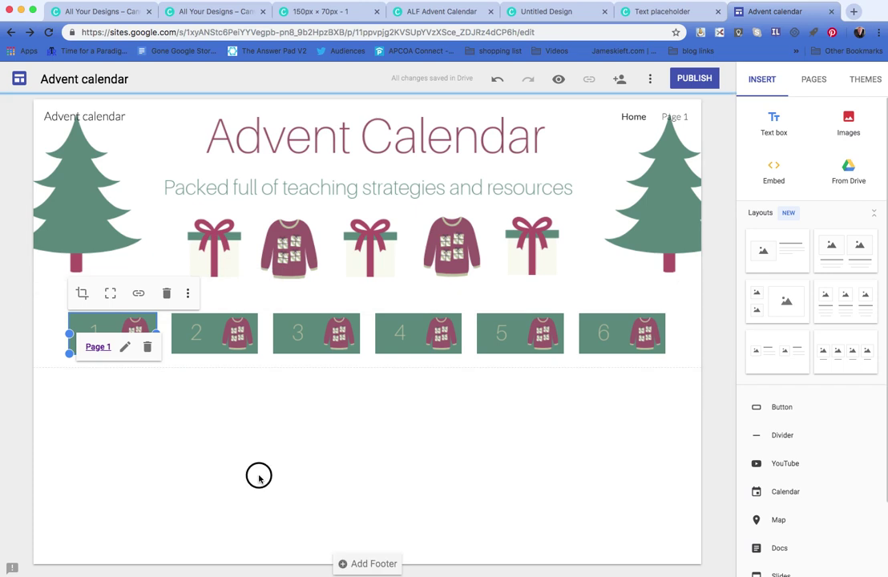
pyautogui.click(811, 82)
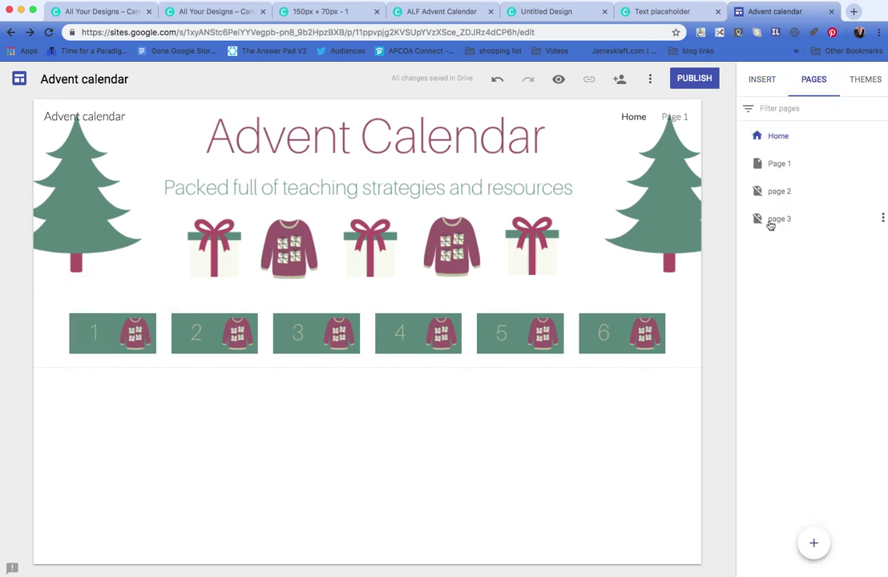
# Open the empty Page 1 in the editor from the Pages list
pyautogui.click(774, 168)
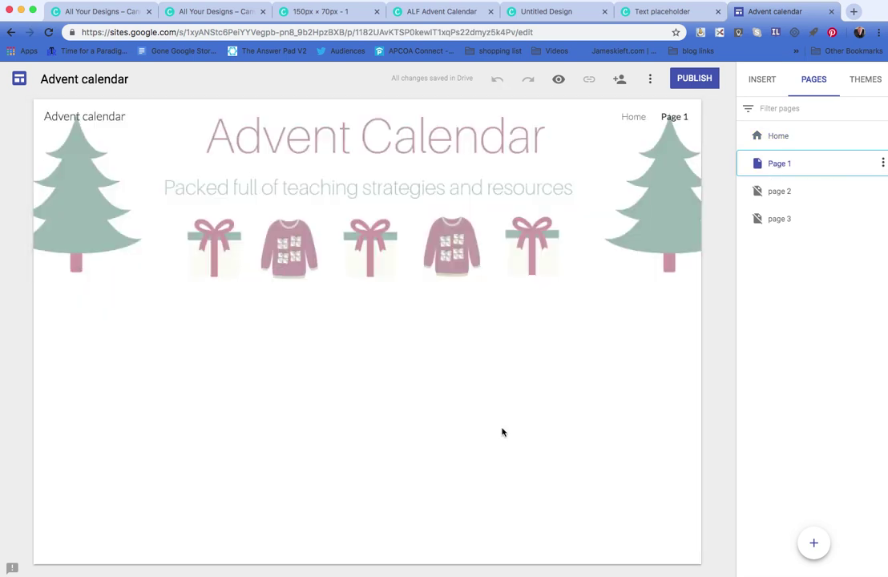
pyautogui.click(763, 80)
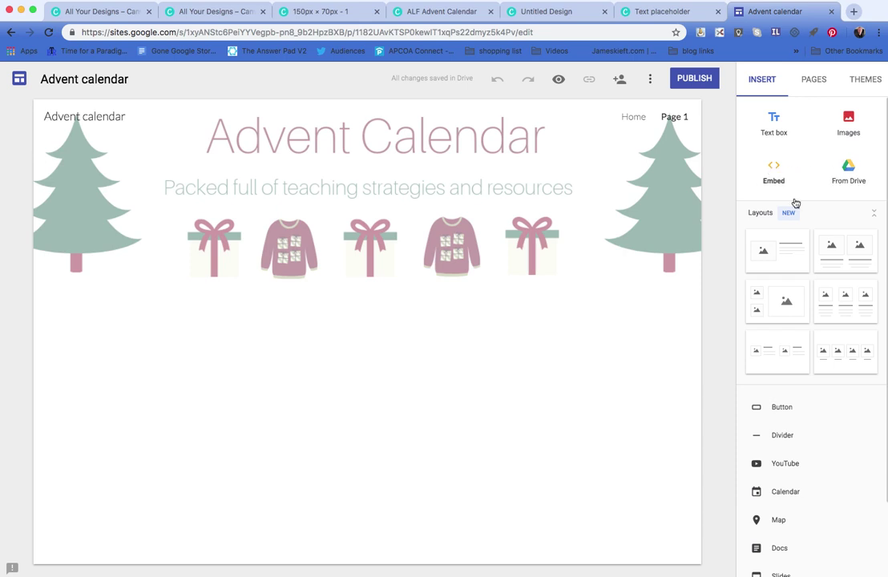
pyautogui.click(849, 121)
# Insert Women in tunnel.jpg from Drive, filtering the search to images
pyautogui.click(848, 169)
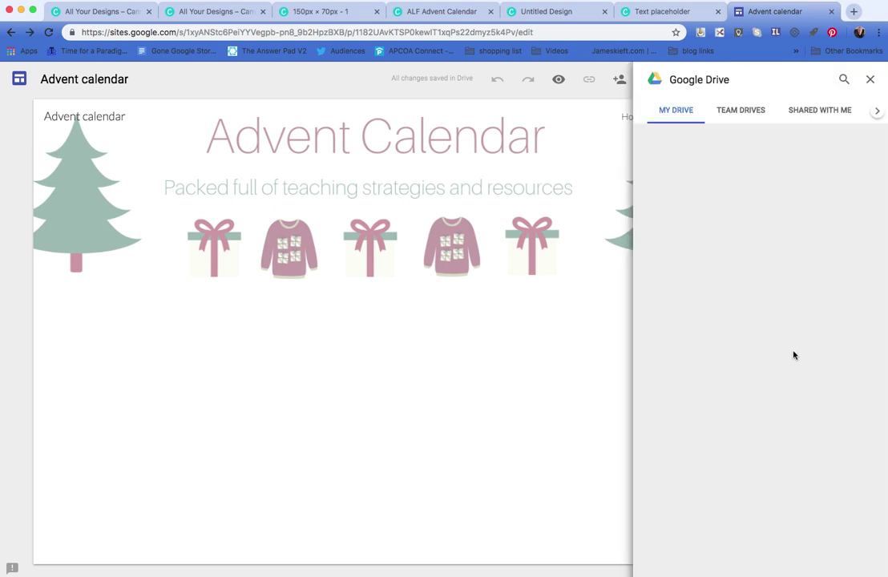
pyautogui.click(843, 82)
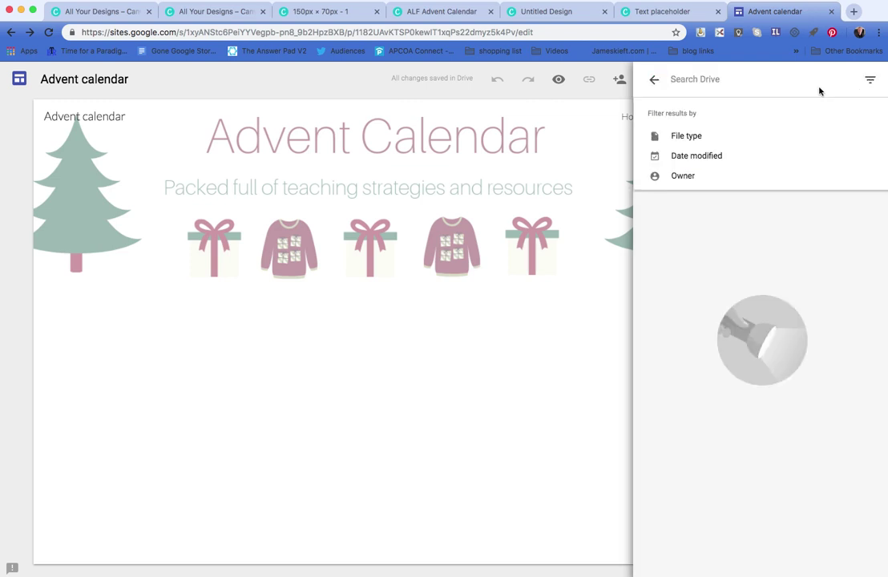
pyautogui.click(687, 135)
pyautogui.click(682, 183)
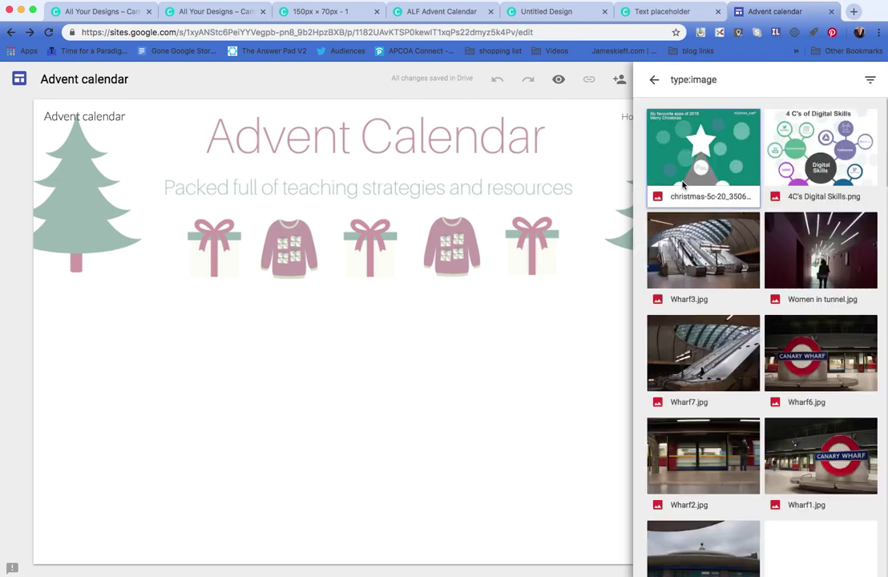
pyautogui.scroll(-5, 722, 198)
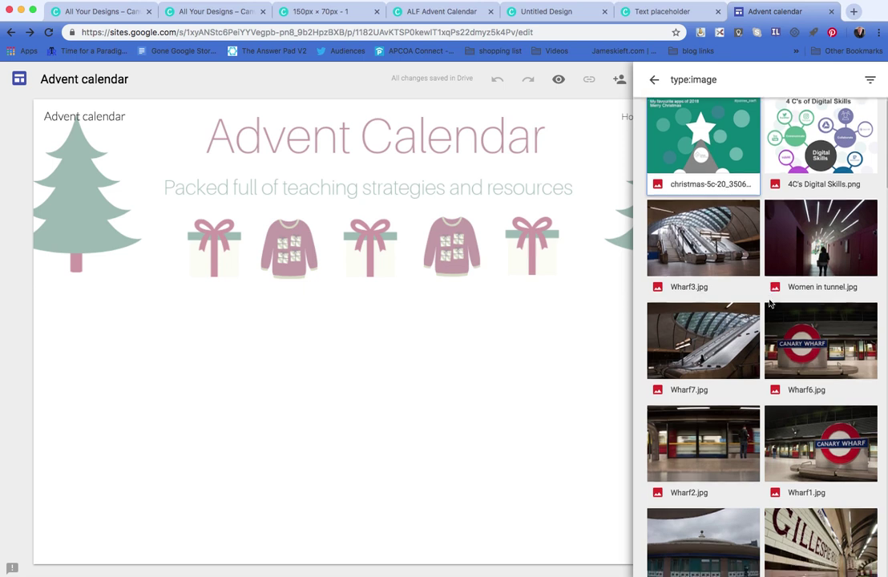
pyautogui.scroll(5, 770, 302)
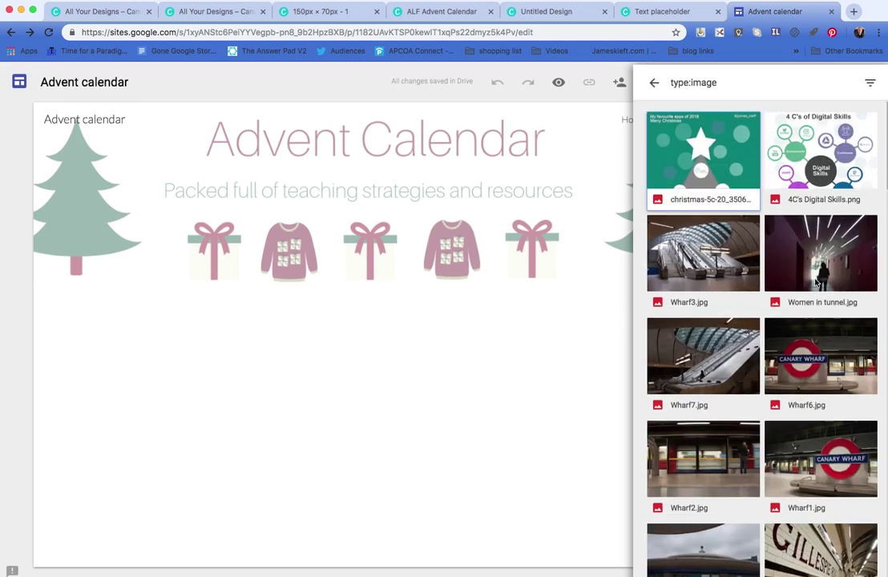
pyautogui.click(828, 271)
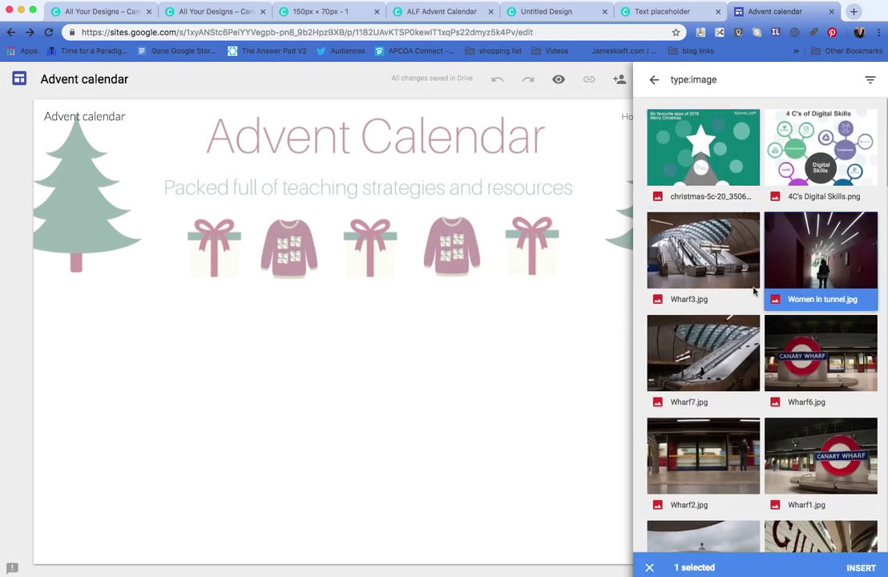
pyautogui.click(862, 568)
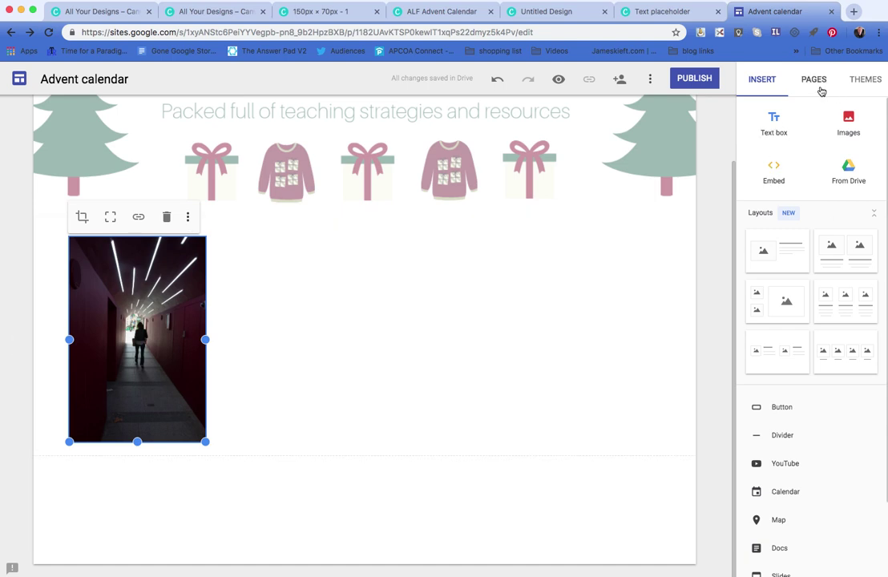
# Embed the Feedback presentation from Drive, filtering the search to presentations
pyautogui.click(850, 171)
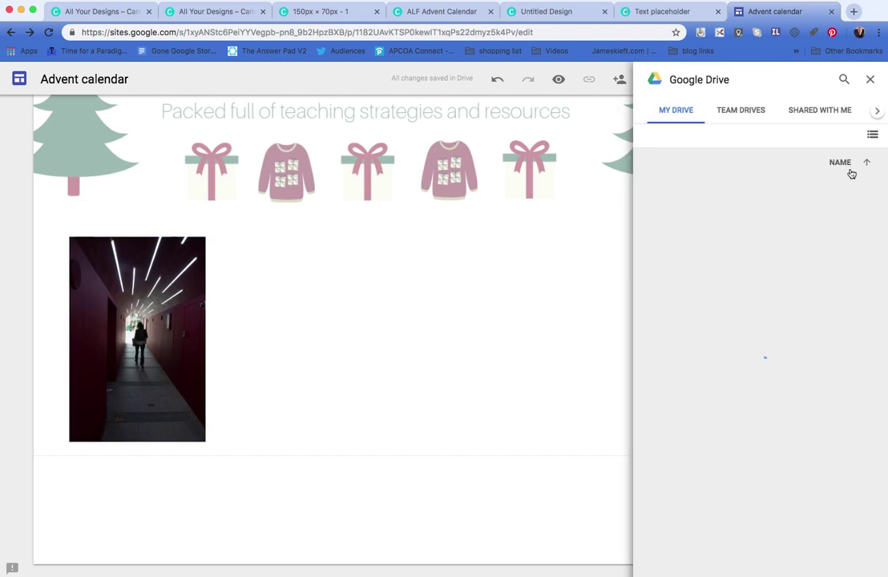
pyautogui.click(823, 81)
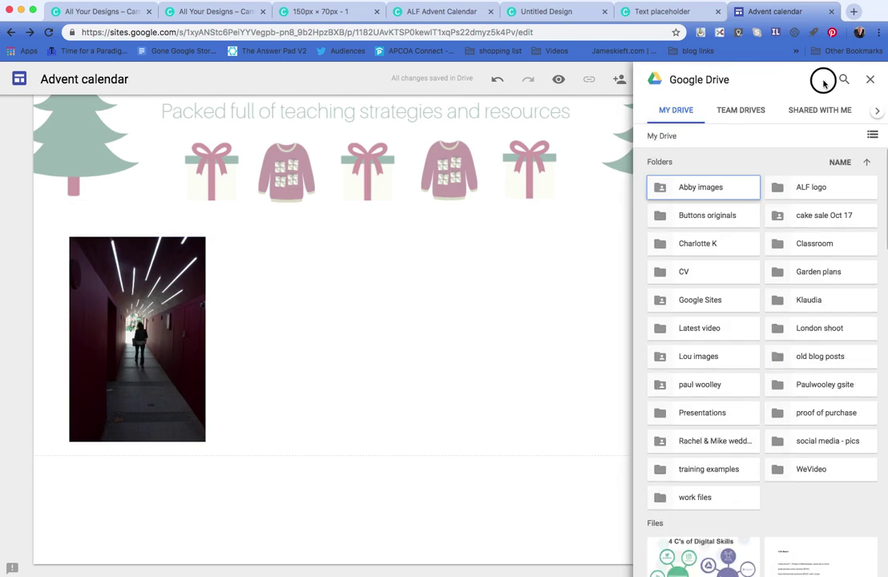
pyautogui.click(845, 80)
pyautogui.click(679, 138)
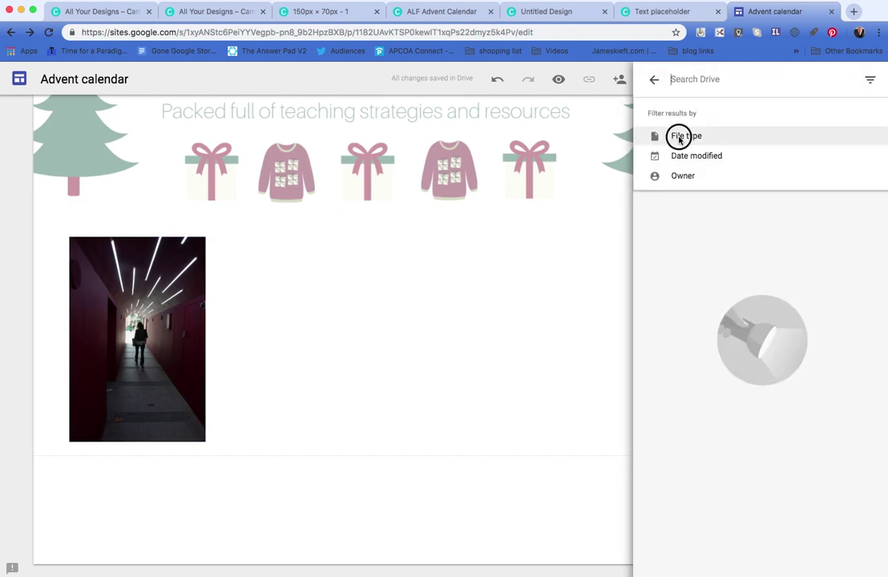
pyautogui.click(689, 139)
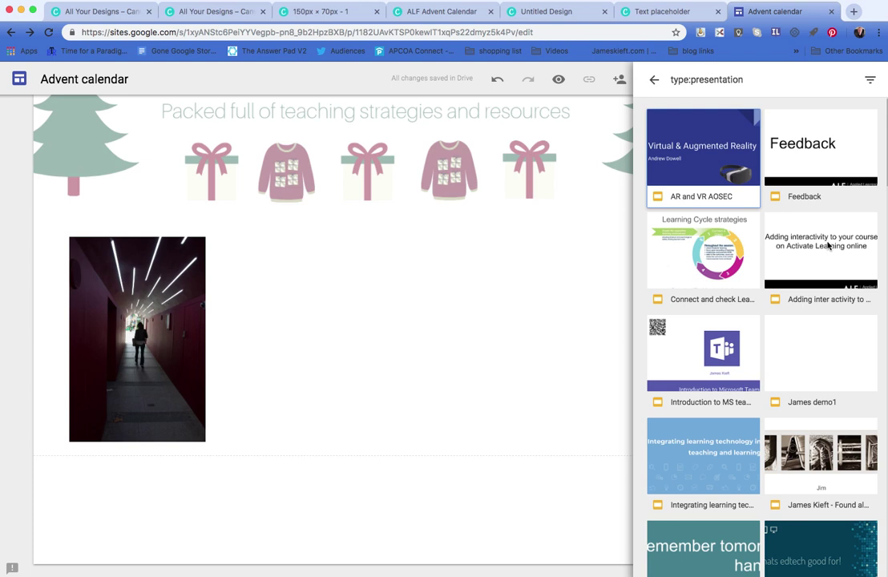
pyautogui.click(793, 152)
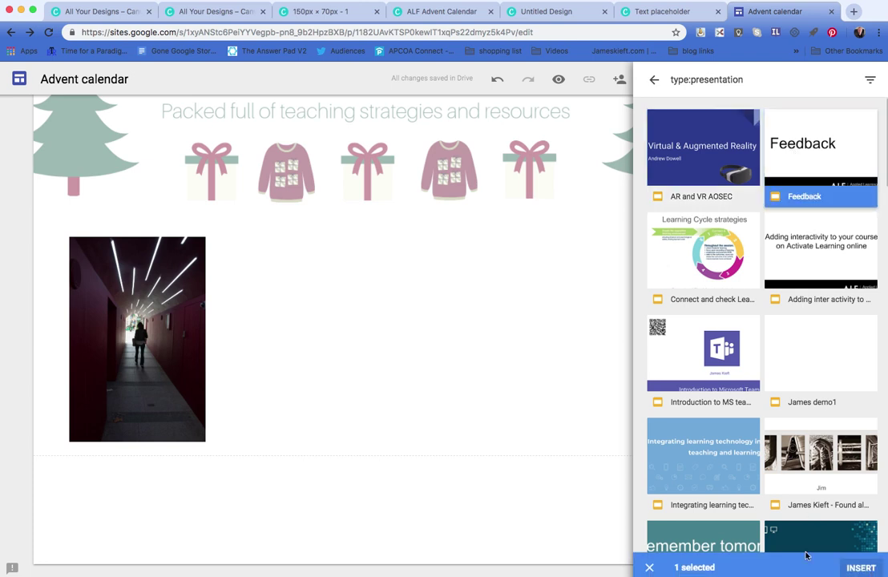
pyautogui.click(861, 568)
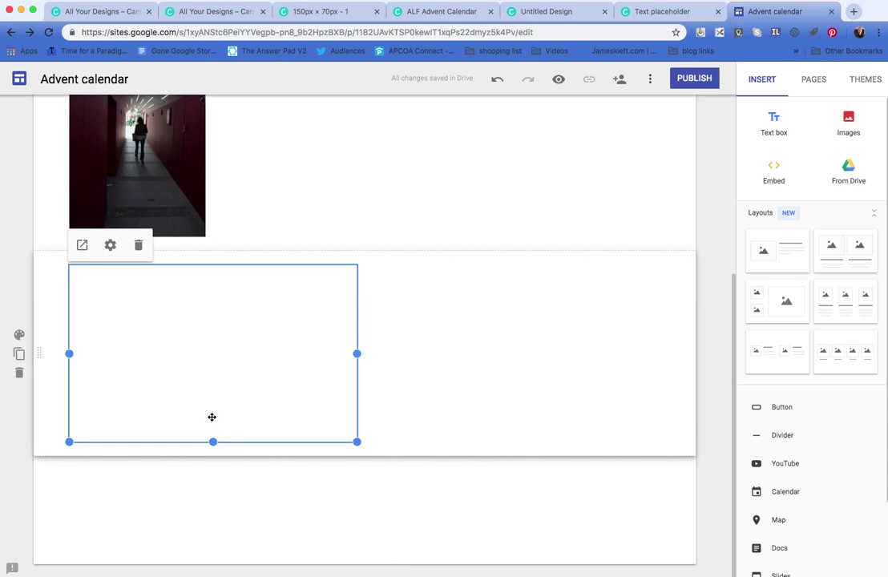
# Move the Feedback slides beside the tunnel photo and enlarge them
pyautogui.moveTo(206, 363); pyautogui.dragTo(472, 303)
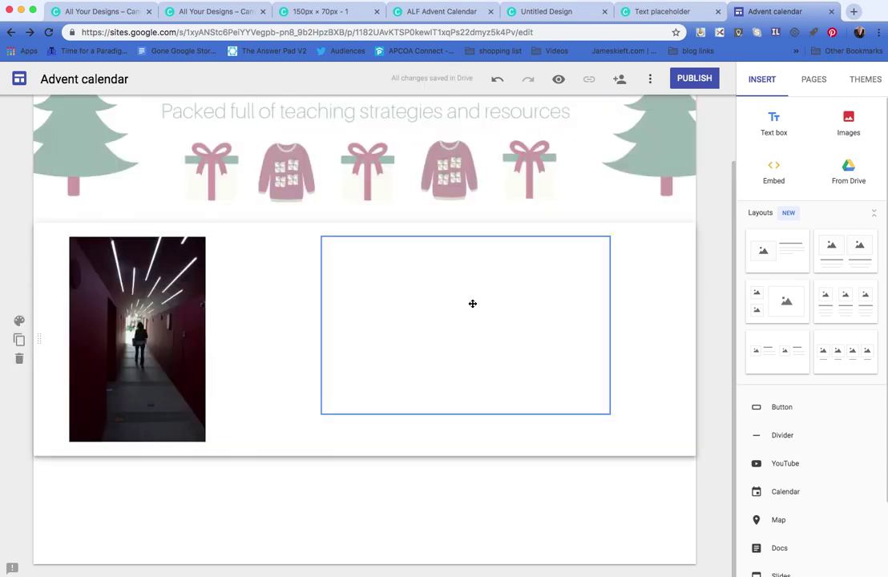
pyautogui.click(608, 413)
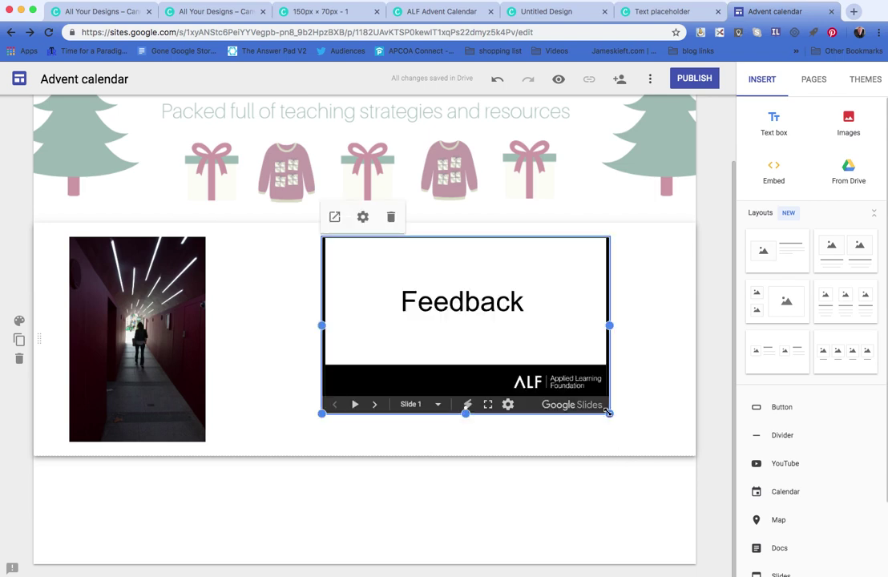
pyautogui.moveTo(607, 412); pyautogui.dragTo(638, 467)
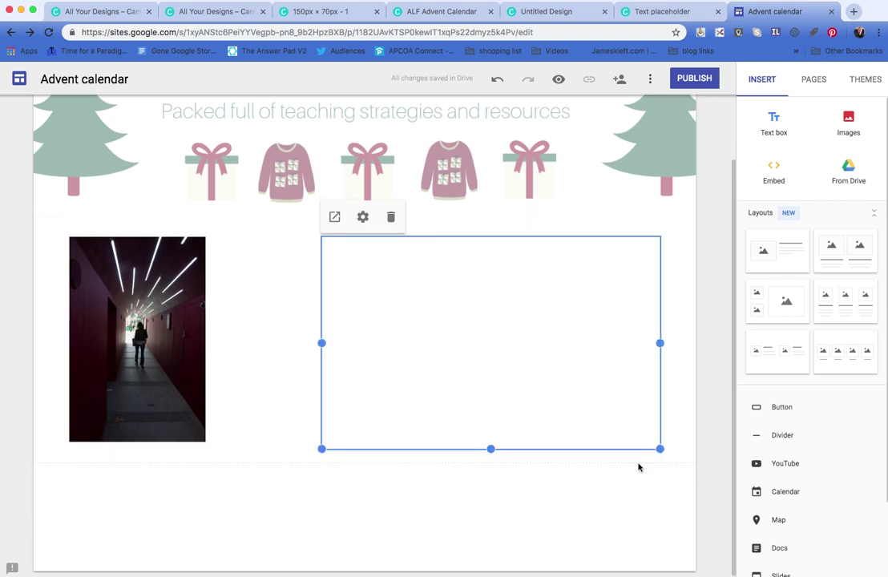
pyautogui.scroll(2, 493, 448)
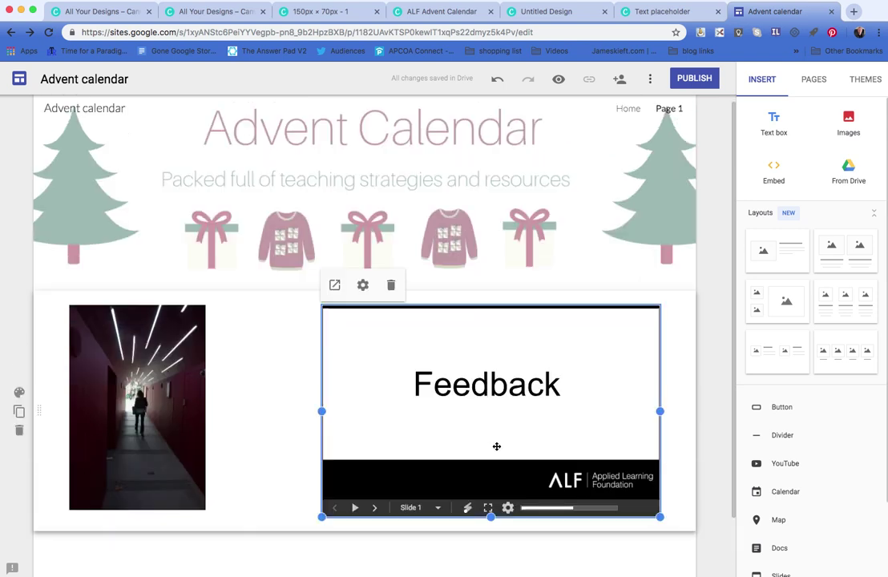
pyautogui.click(630, 115)
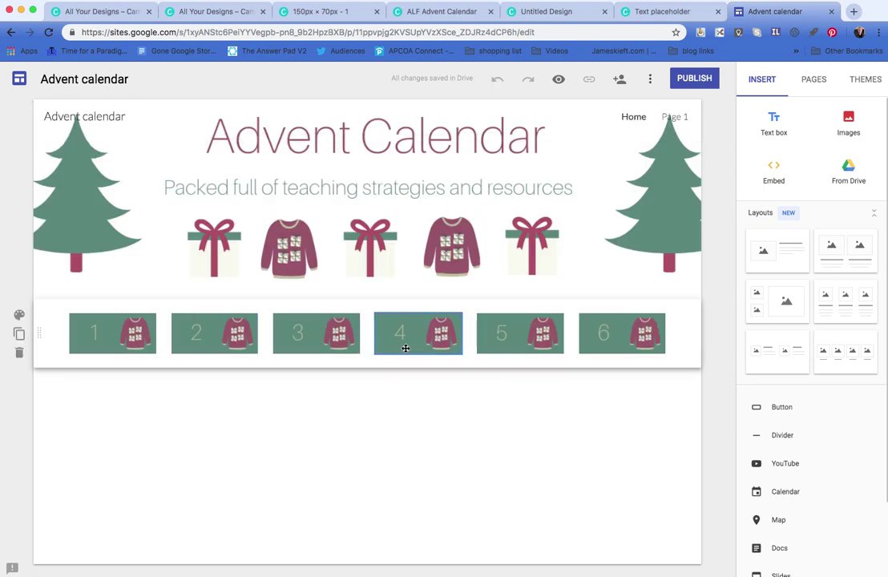
# Publish the site under the web address 'jamws-demo-5', correcting a typo in the address
pyautogui.click(695, 78)
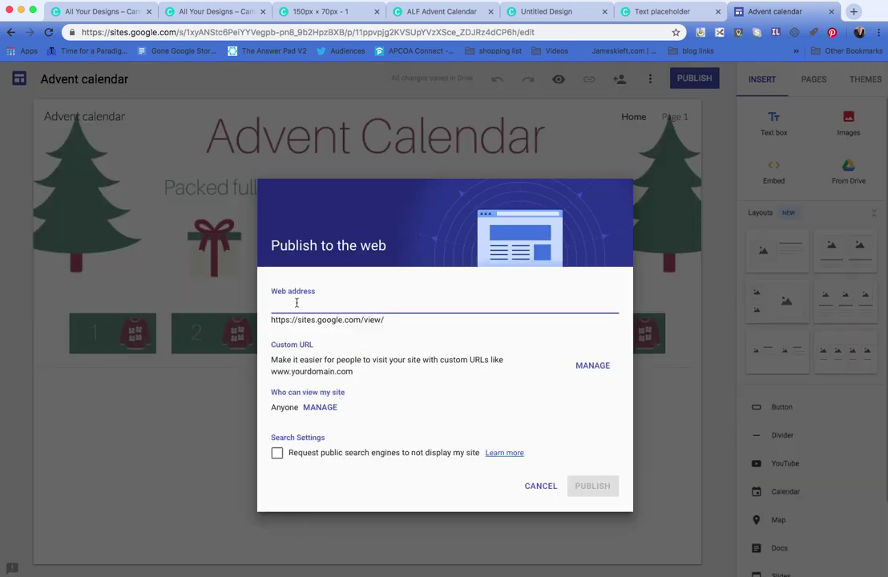
pyautogui.write('jamws-')
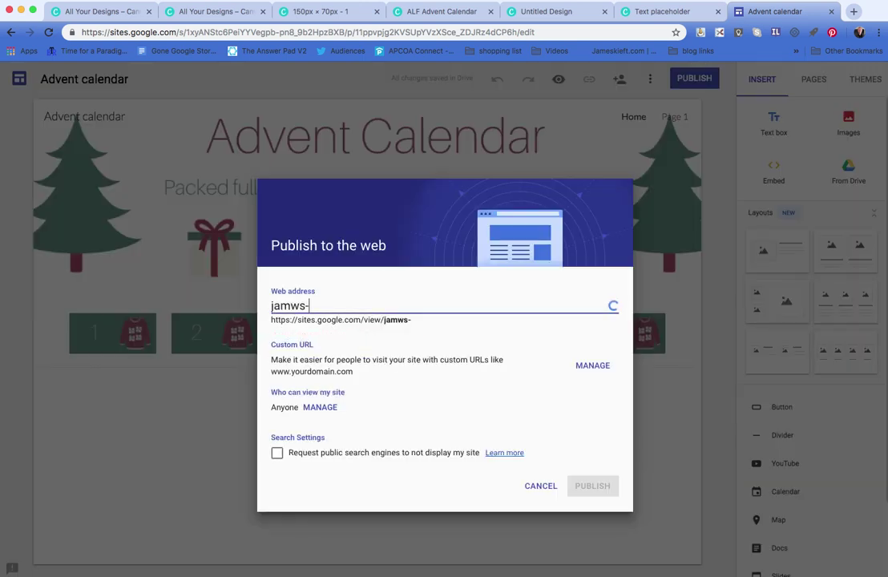
pyautogui.write('demo-5')
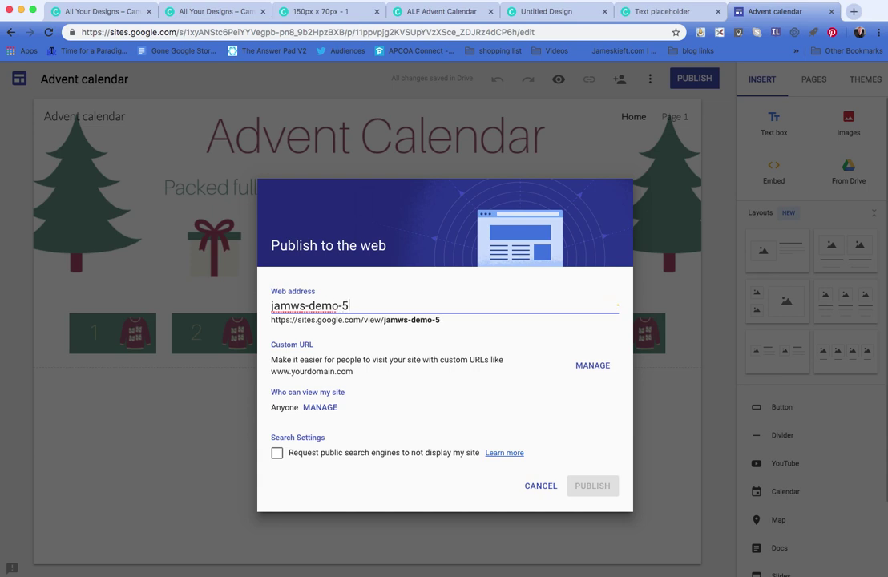
pyautogui.moveTo(298, 305); pyautogui.dragTo(291, 305)
pyautogui.write('3')
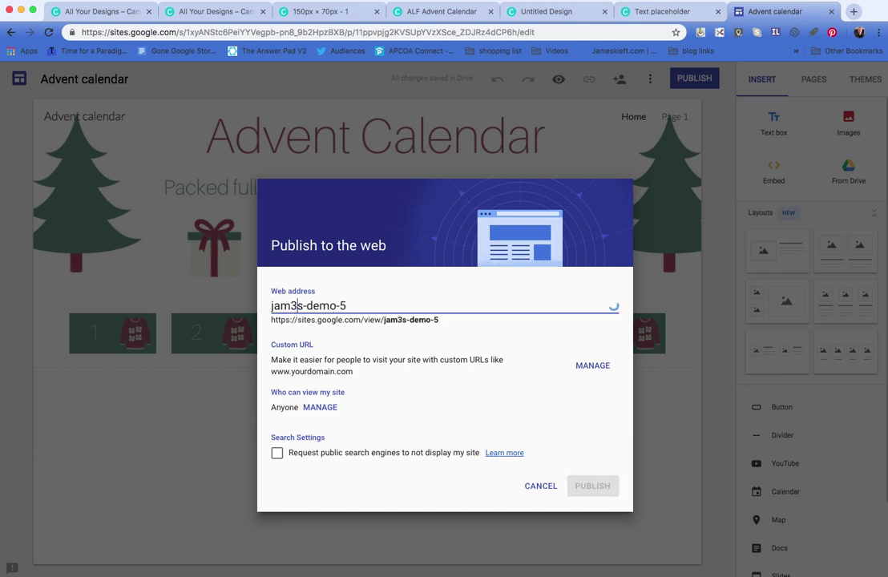
pyautogui.press('BackSpace')
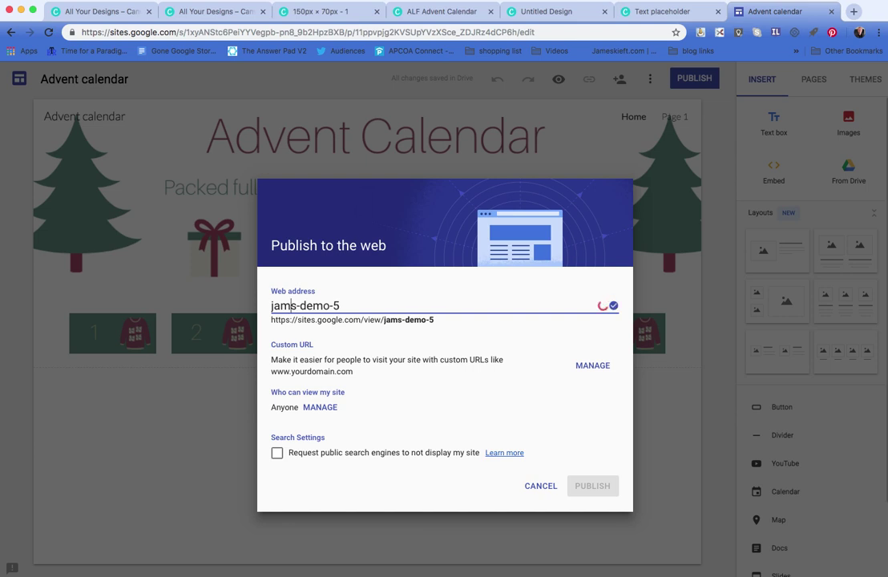
pyautogui.write('e')
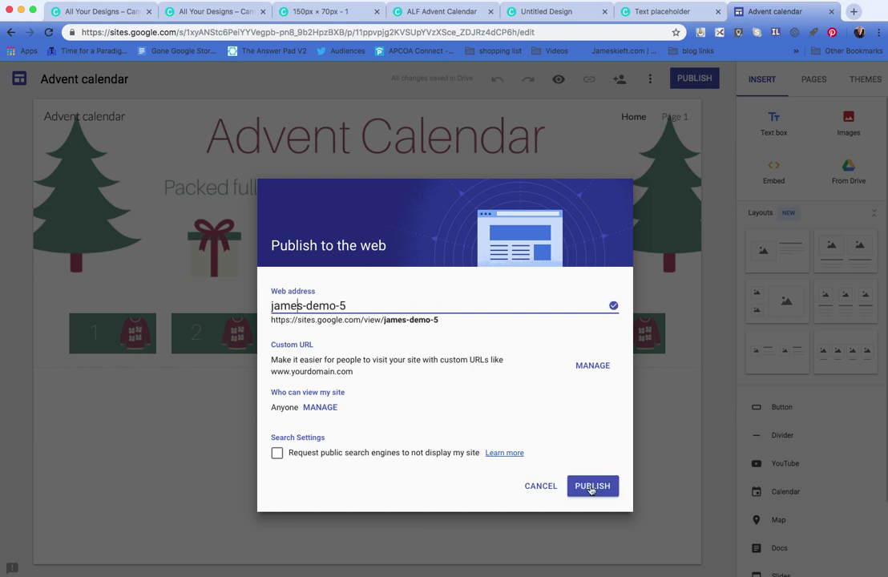
pyautogui.click(592, 488)
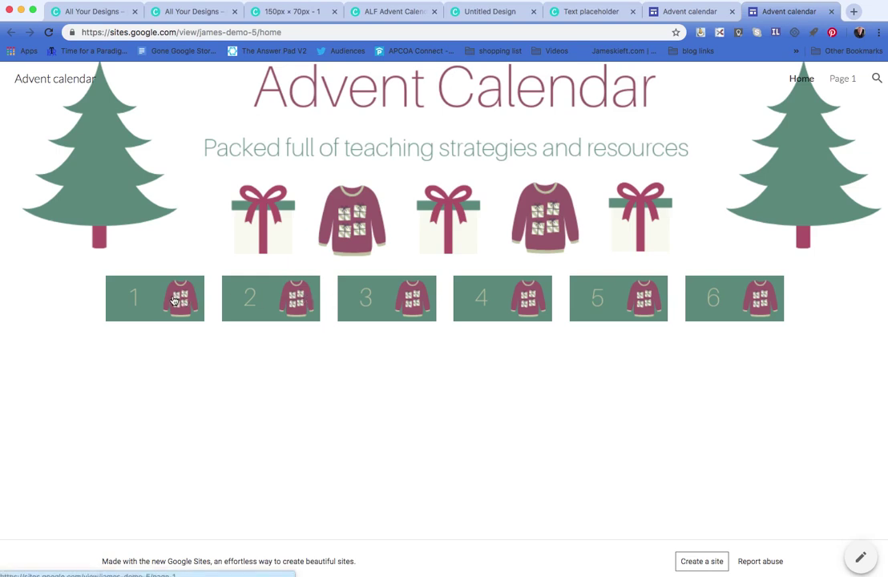
# On the live site, open Page 1 via jumper tile 1 to see the tunnel photo and slides
pyautogui.click(174, 300)
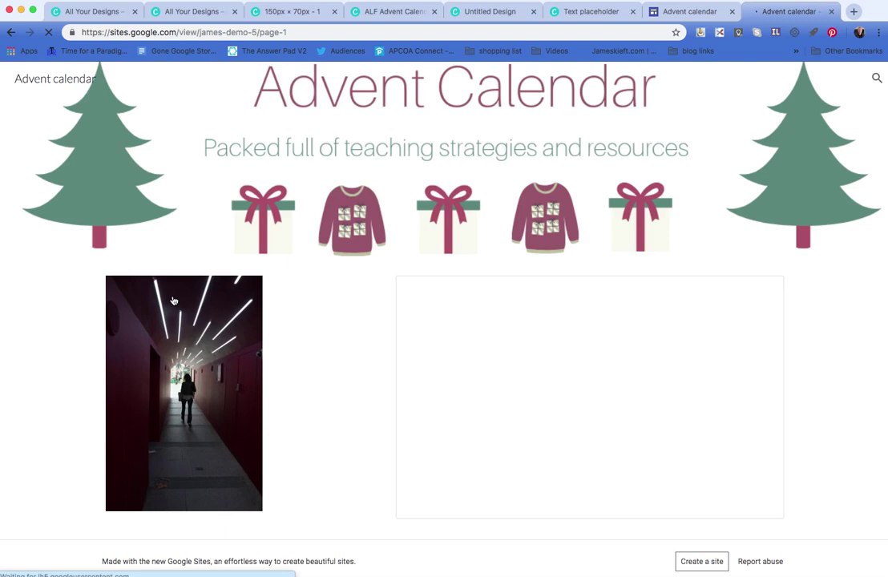